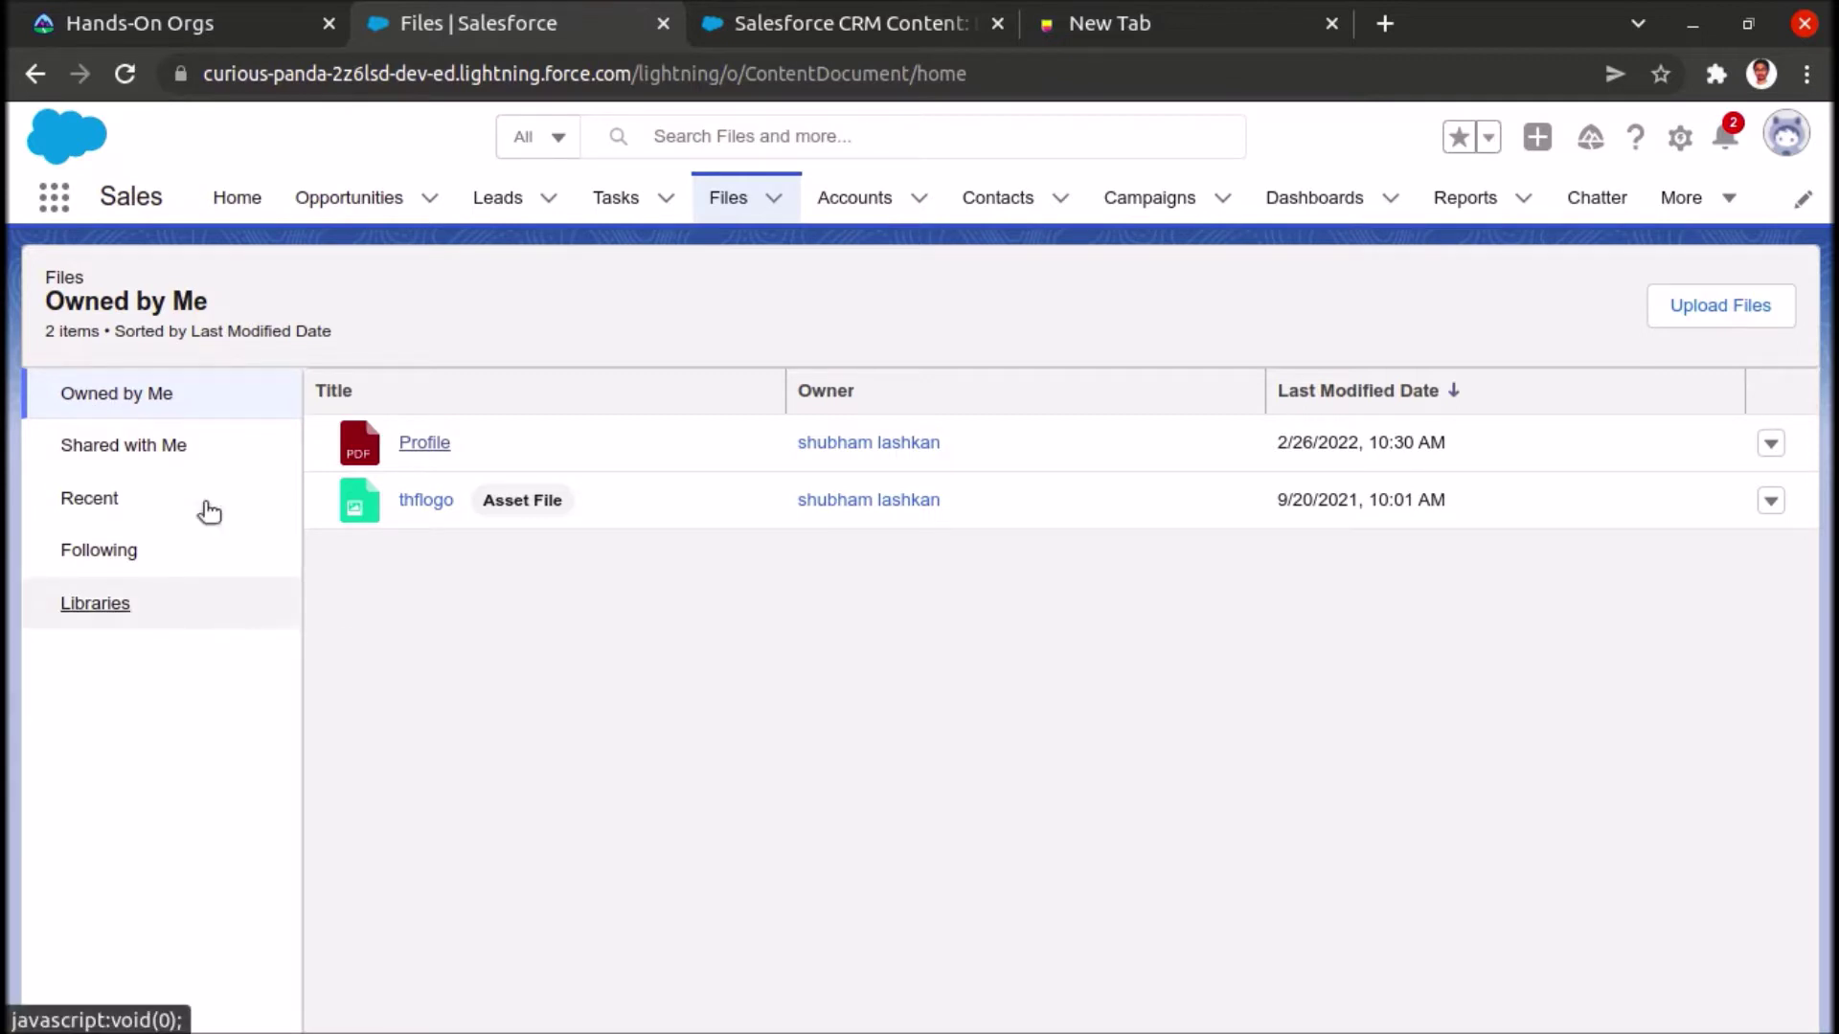
Open the Dummy library under Libraries and review the Profile PDF's row actions
click(96, 604)
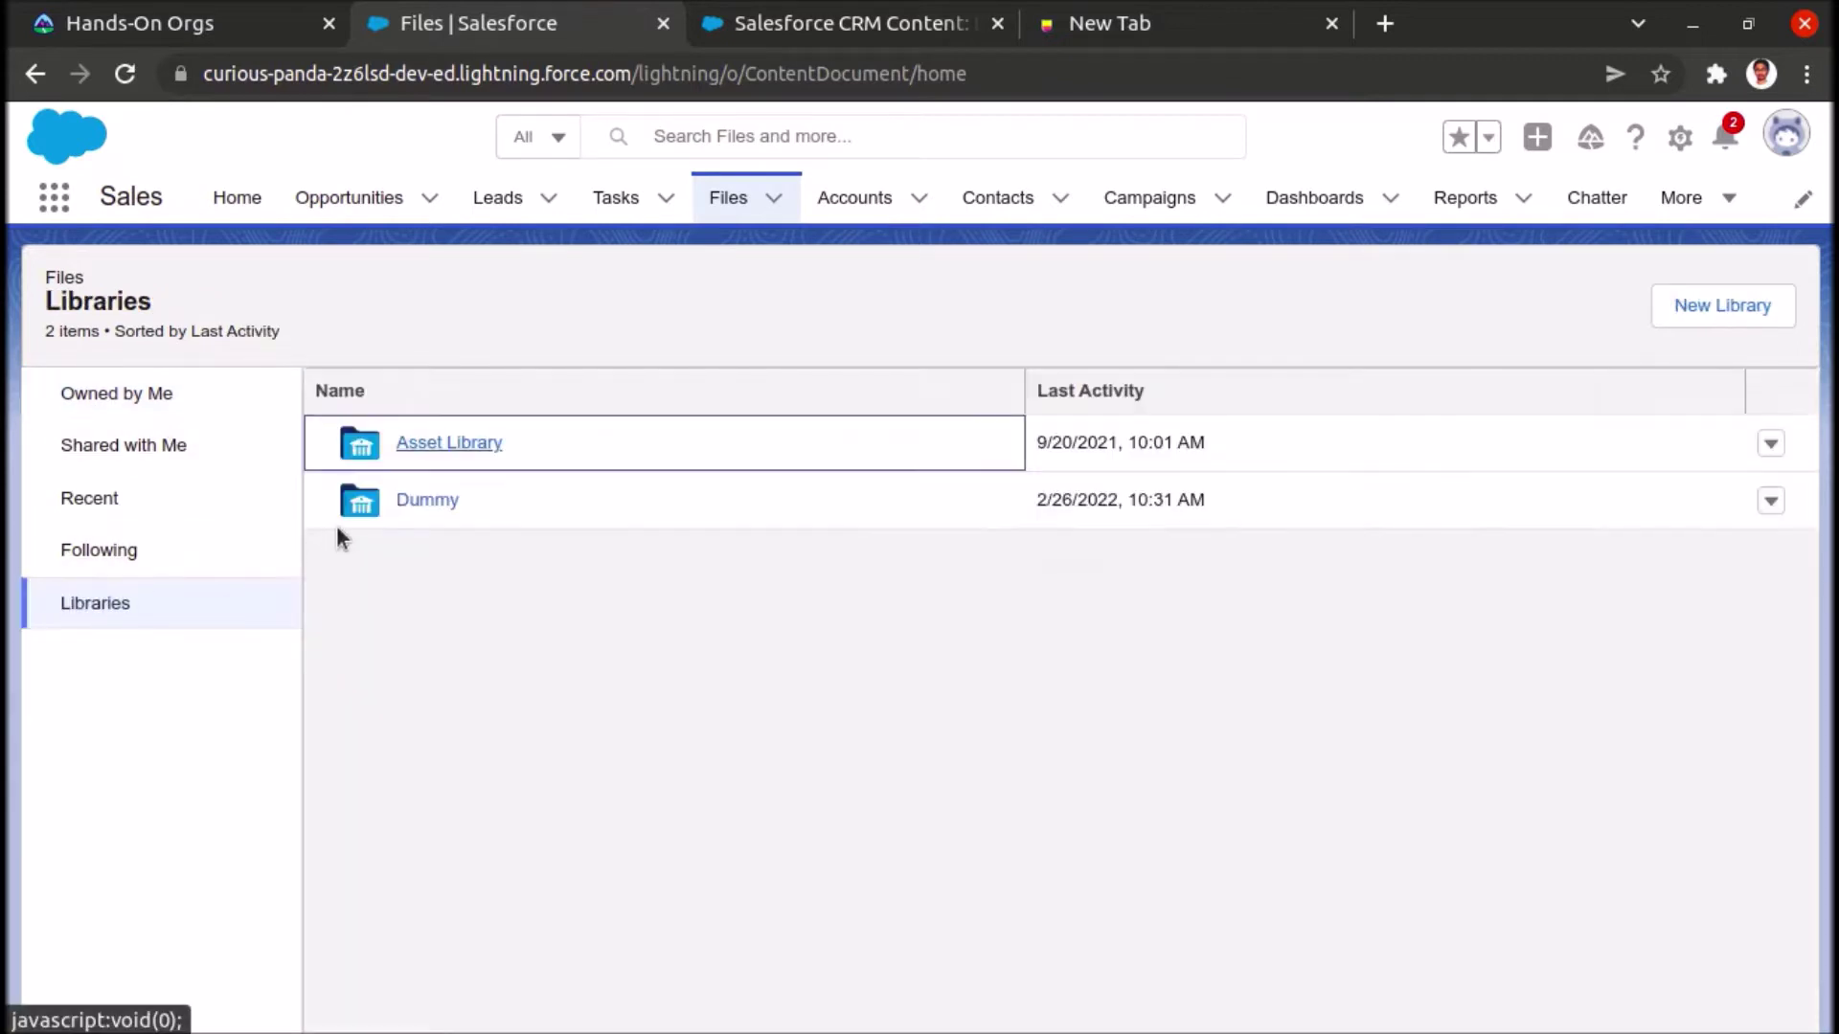
click(425, 501)
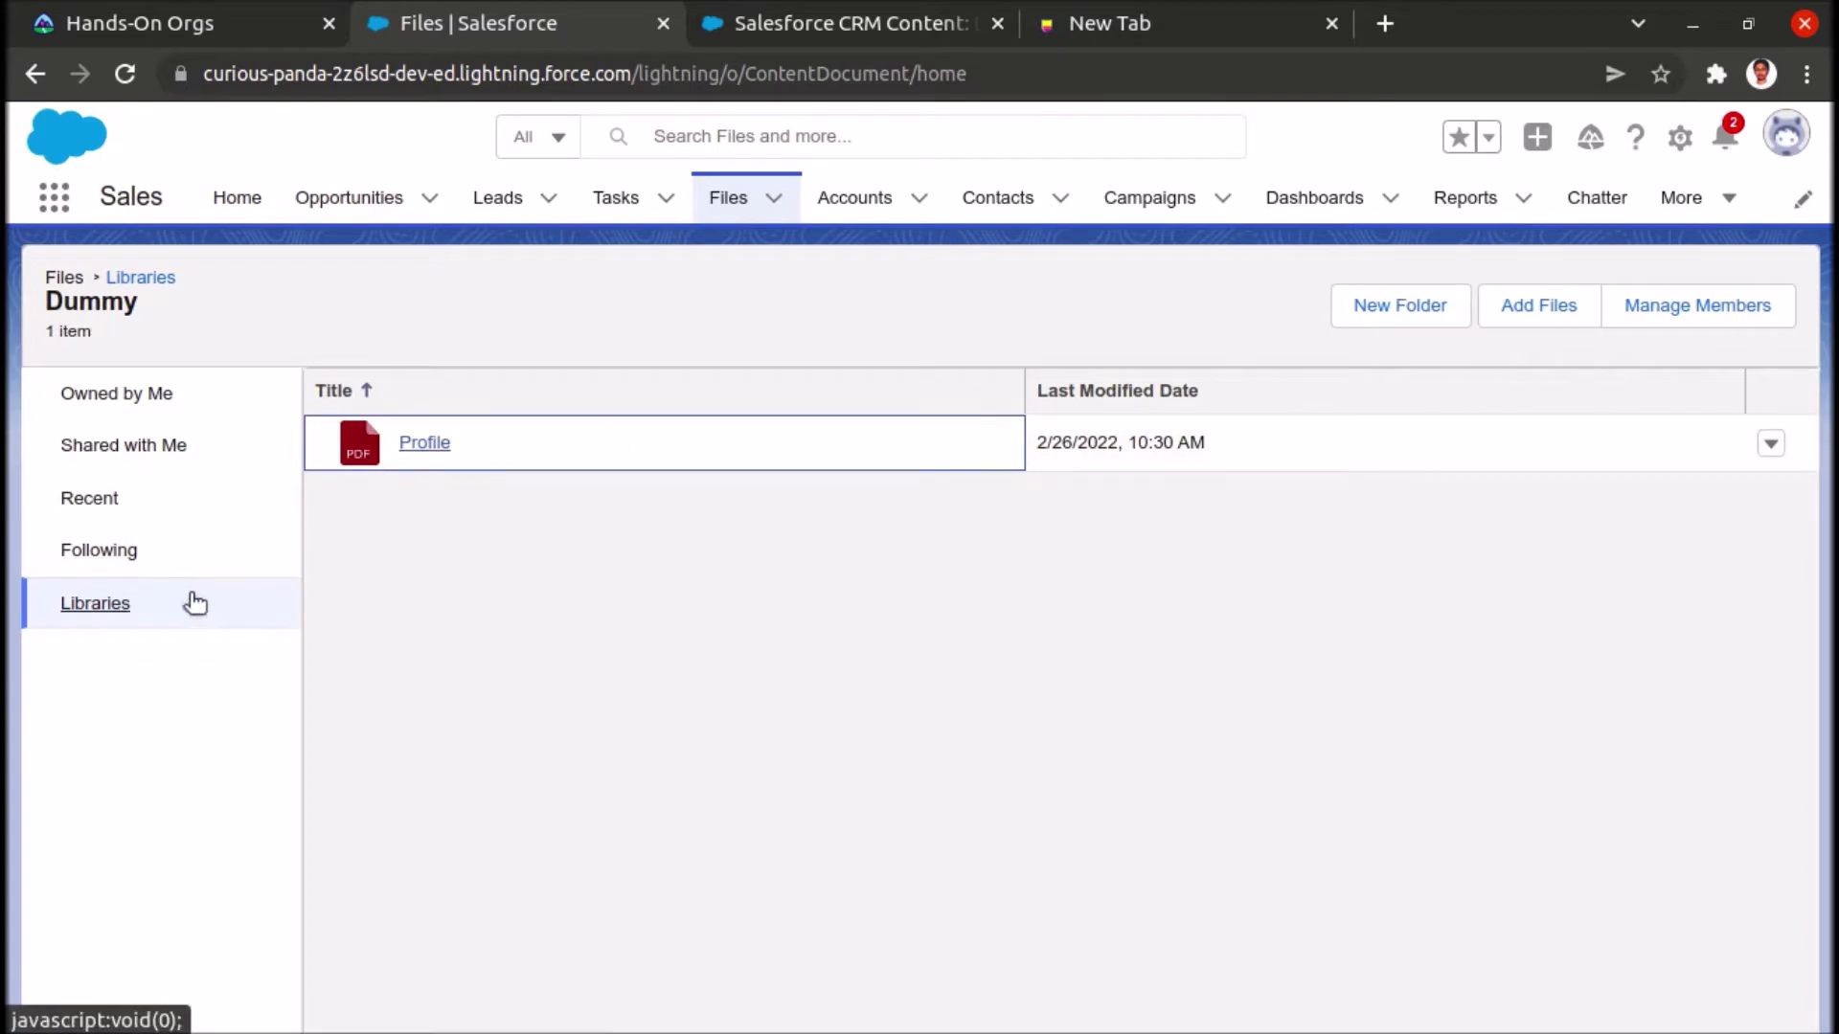
click(121, 605)
click(429, 501)
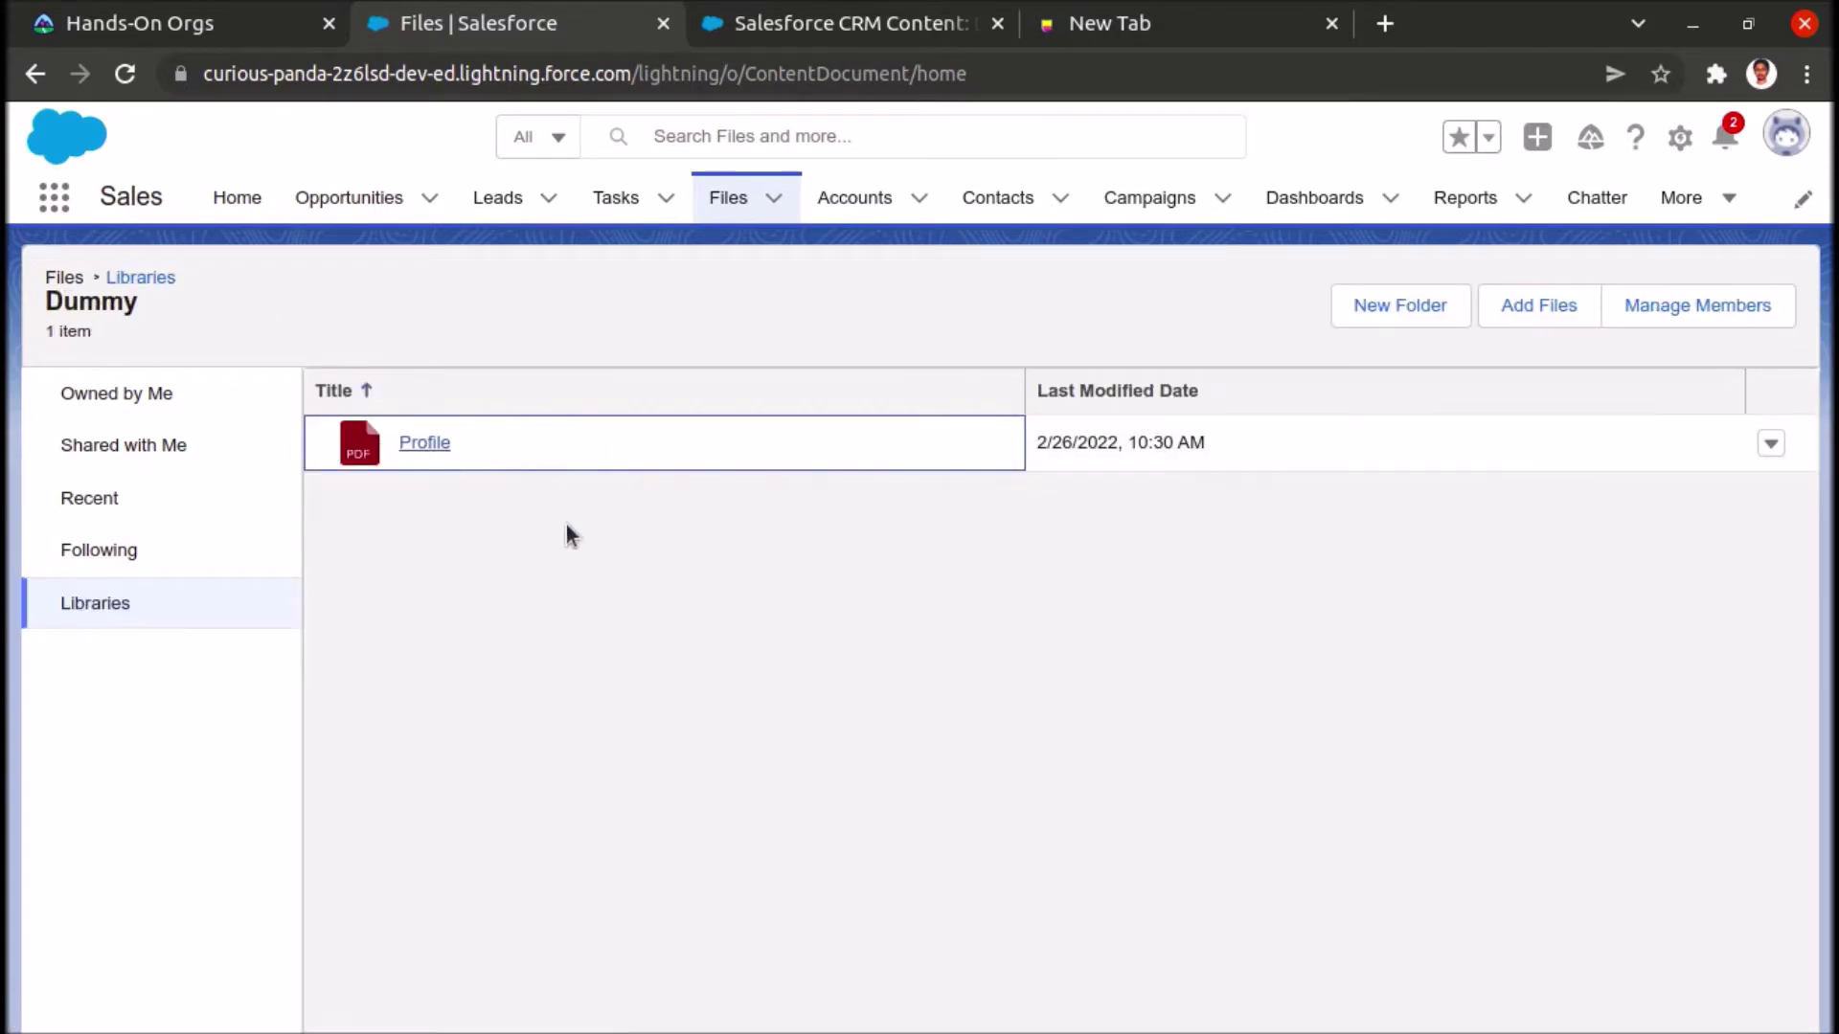
click(1772, 444)
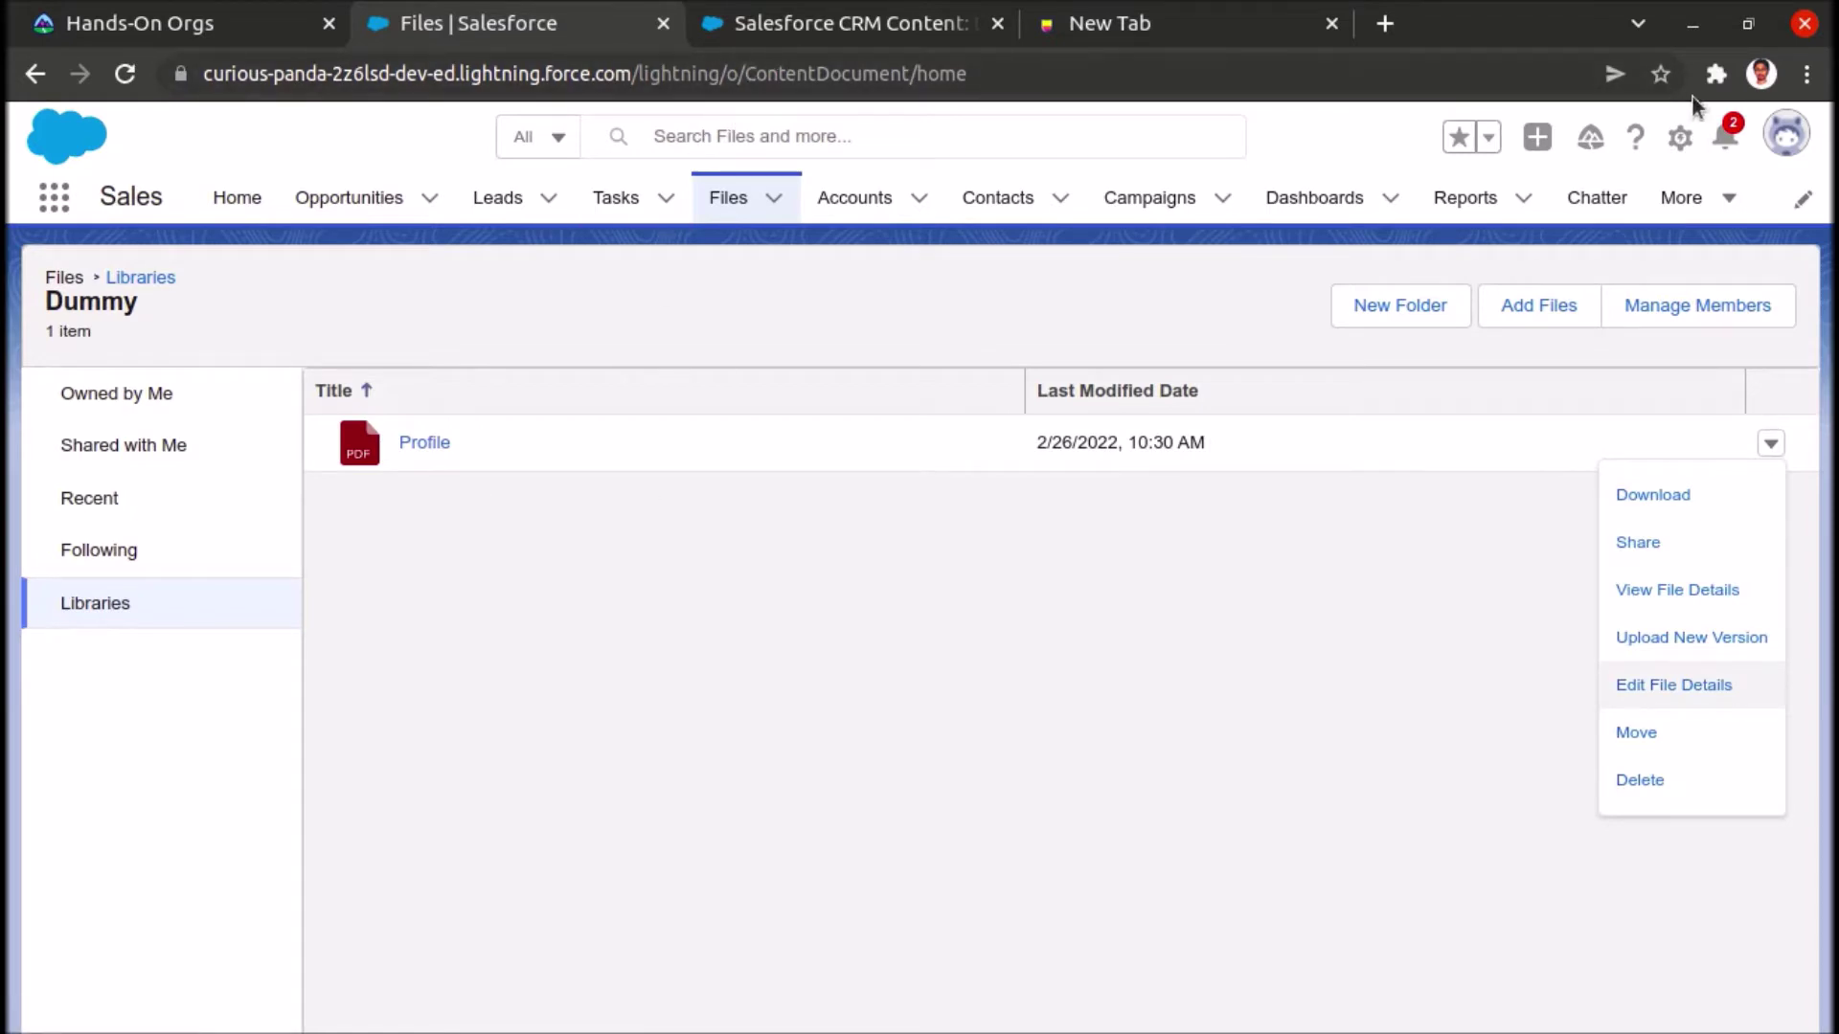
click(1682, 138)
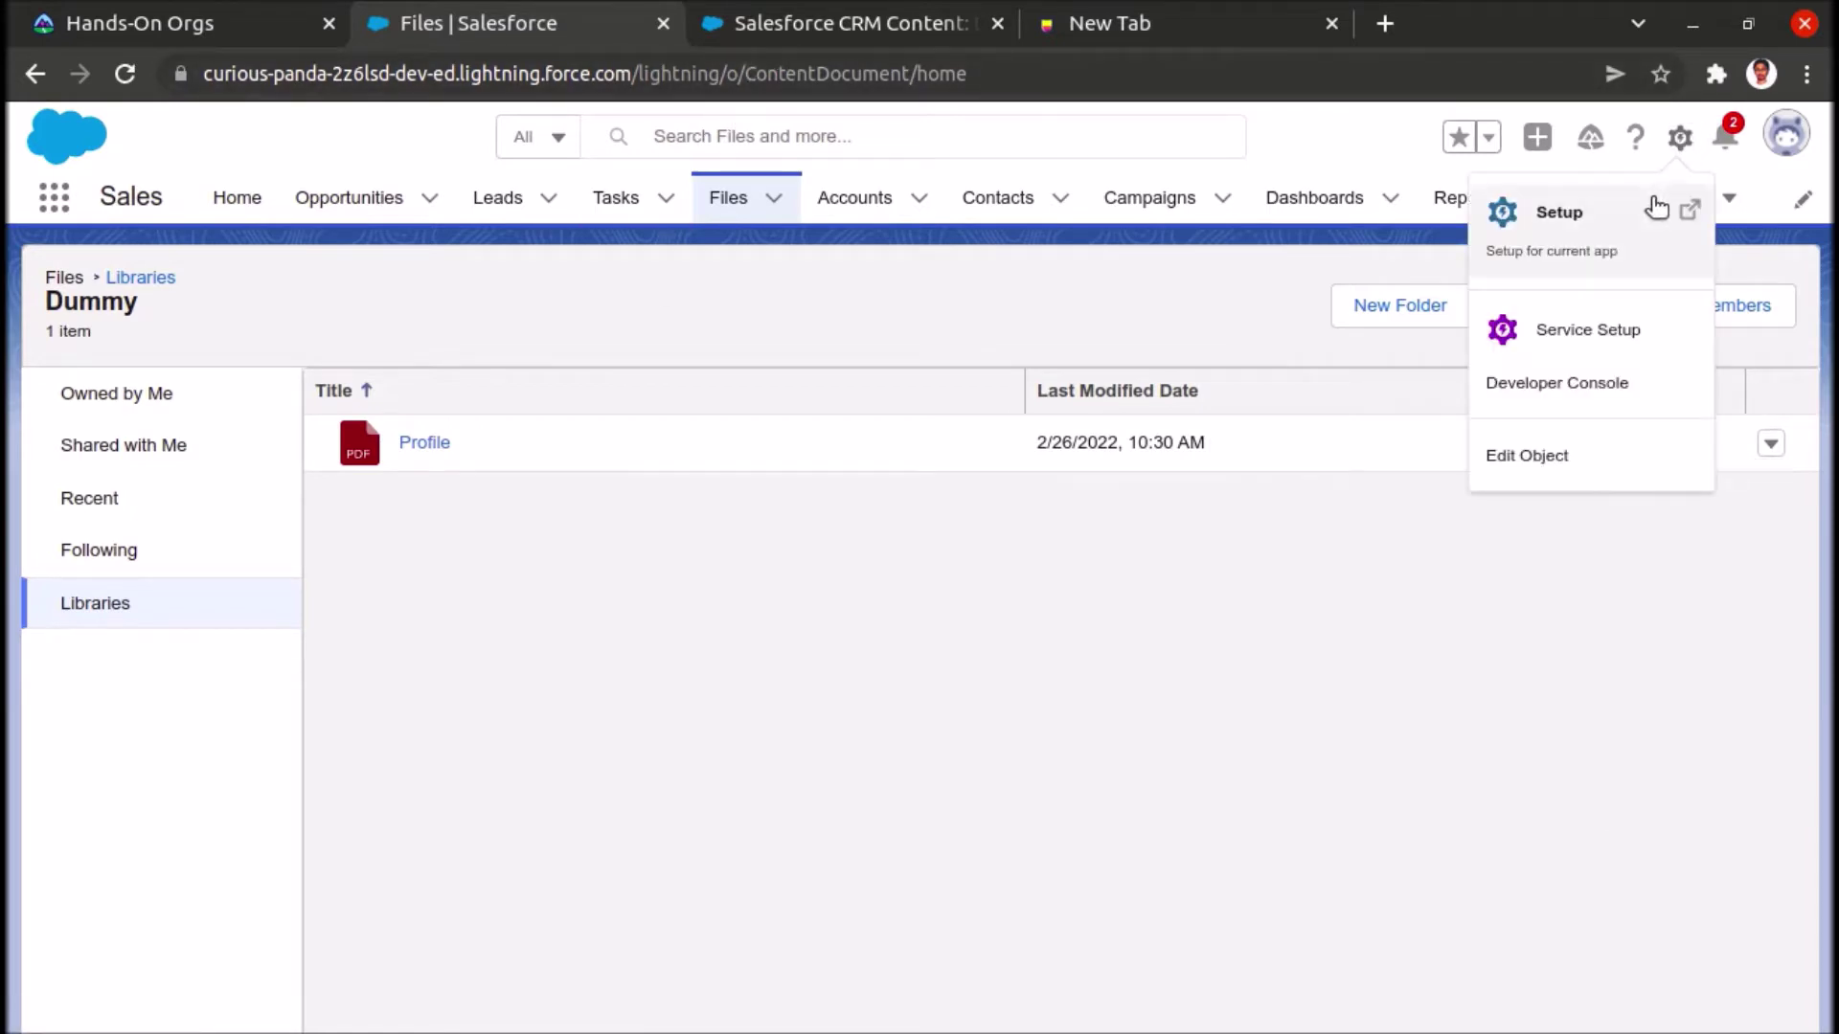
Open Salesforce Classic in a new tab and go to its Setup page
click(1785, 136)
right_click(1380, 537)
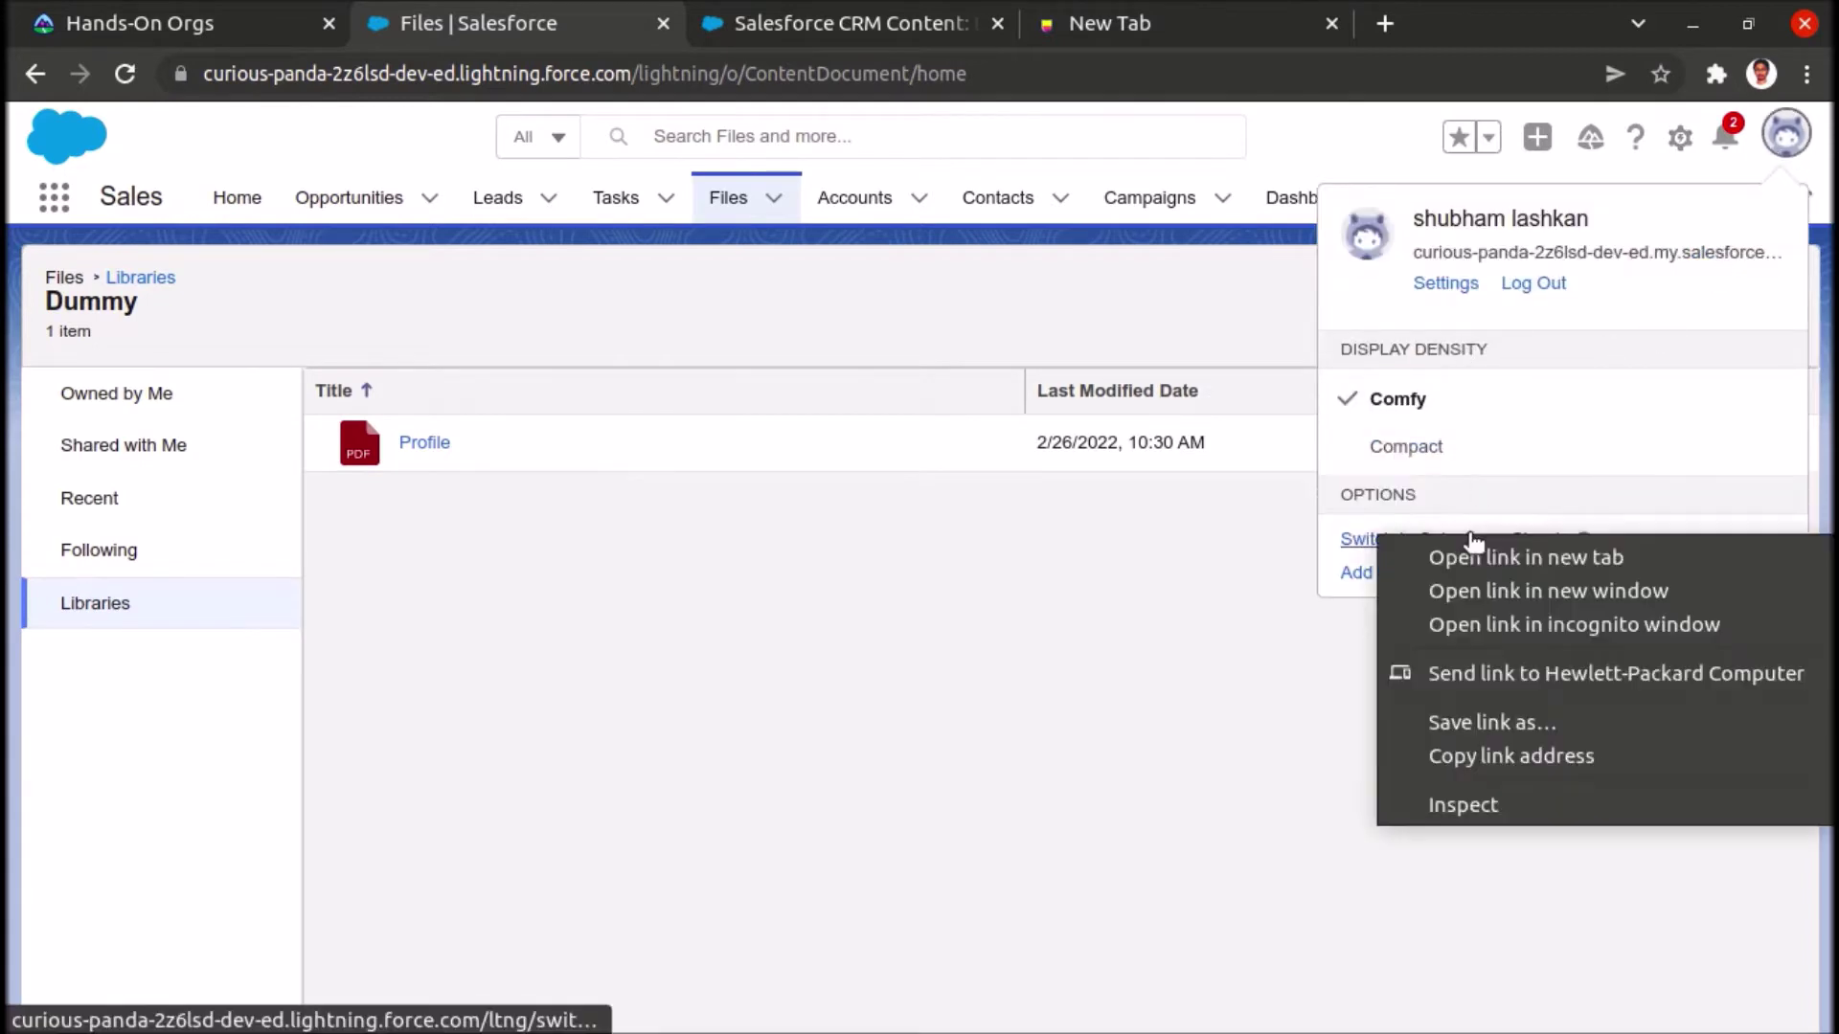
click(1521, 557)
click(979, 36)
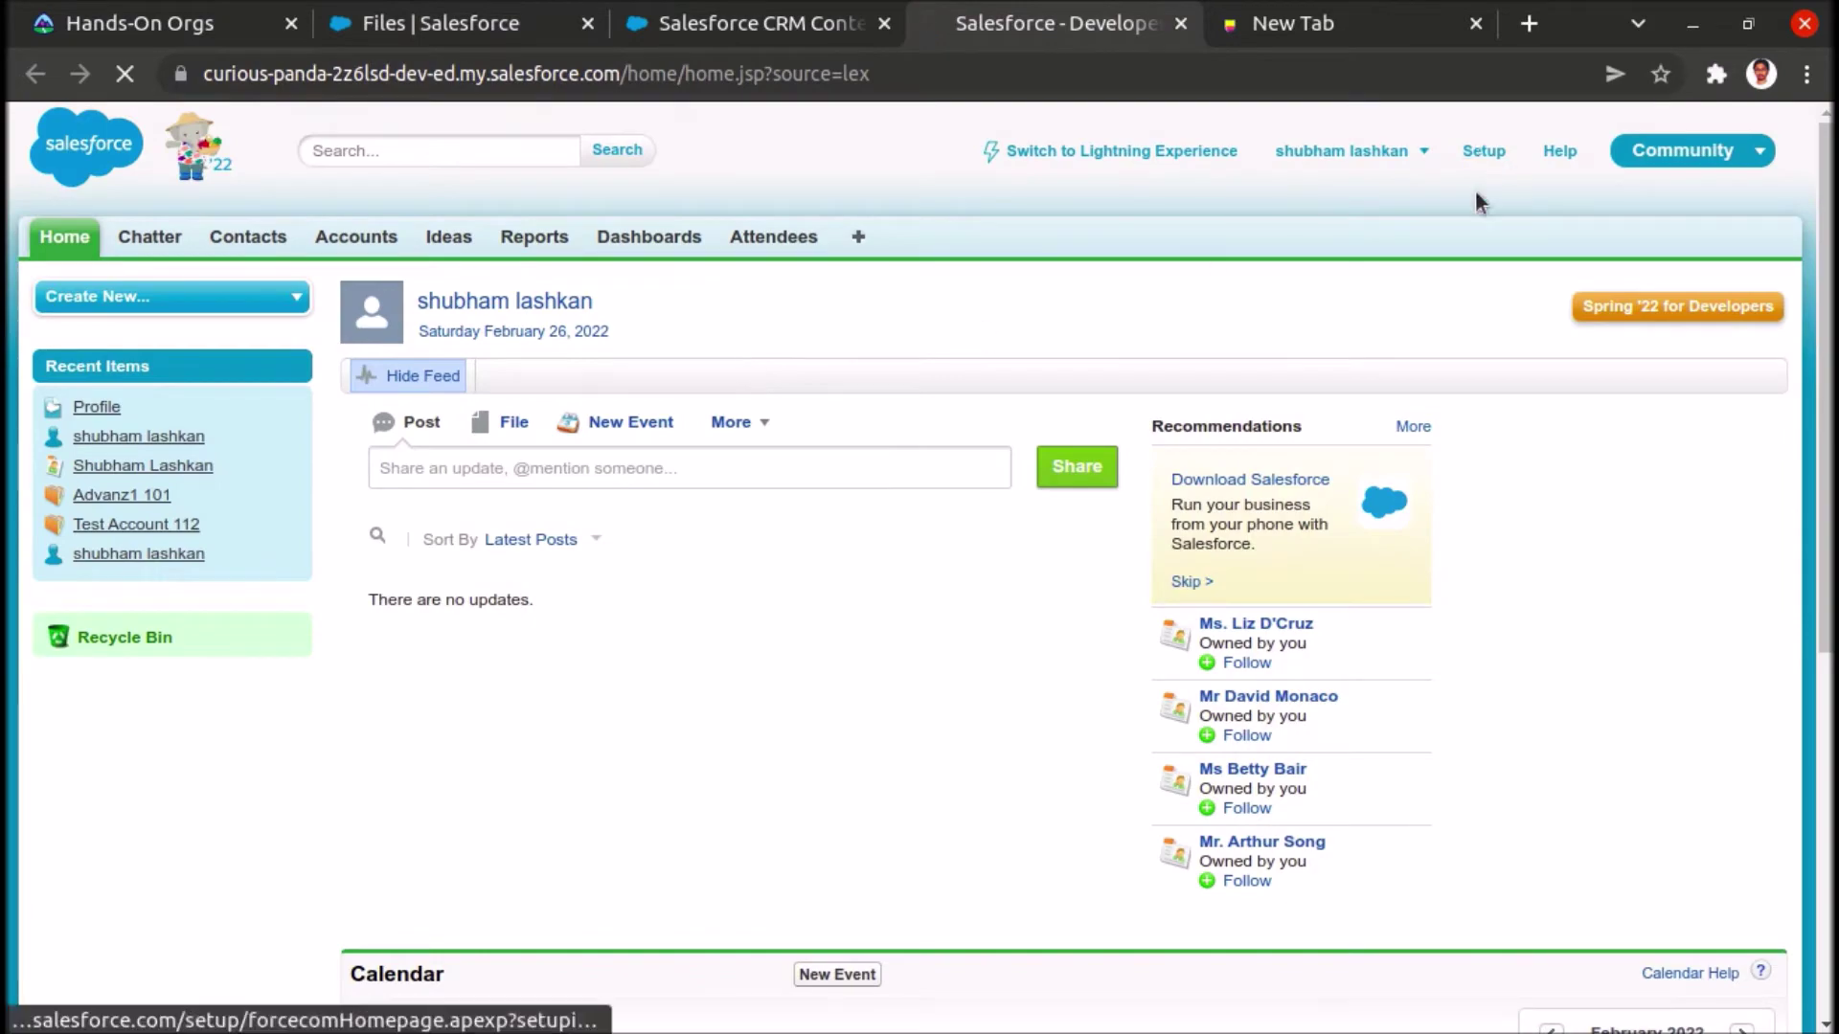
click(1485, 149)
scroll(141, 562, down, 2)
scroll(156, 566, down, 3)
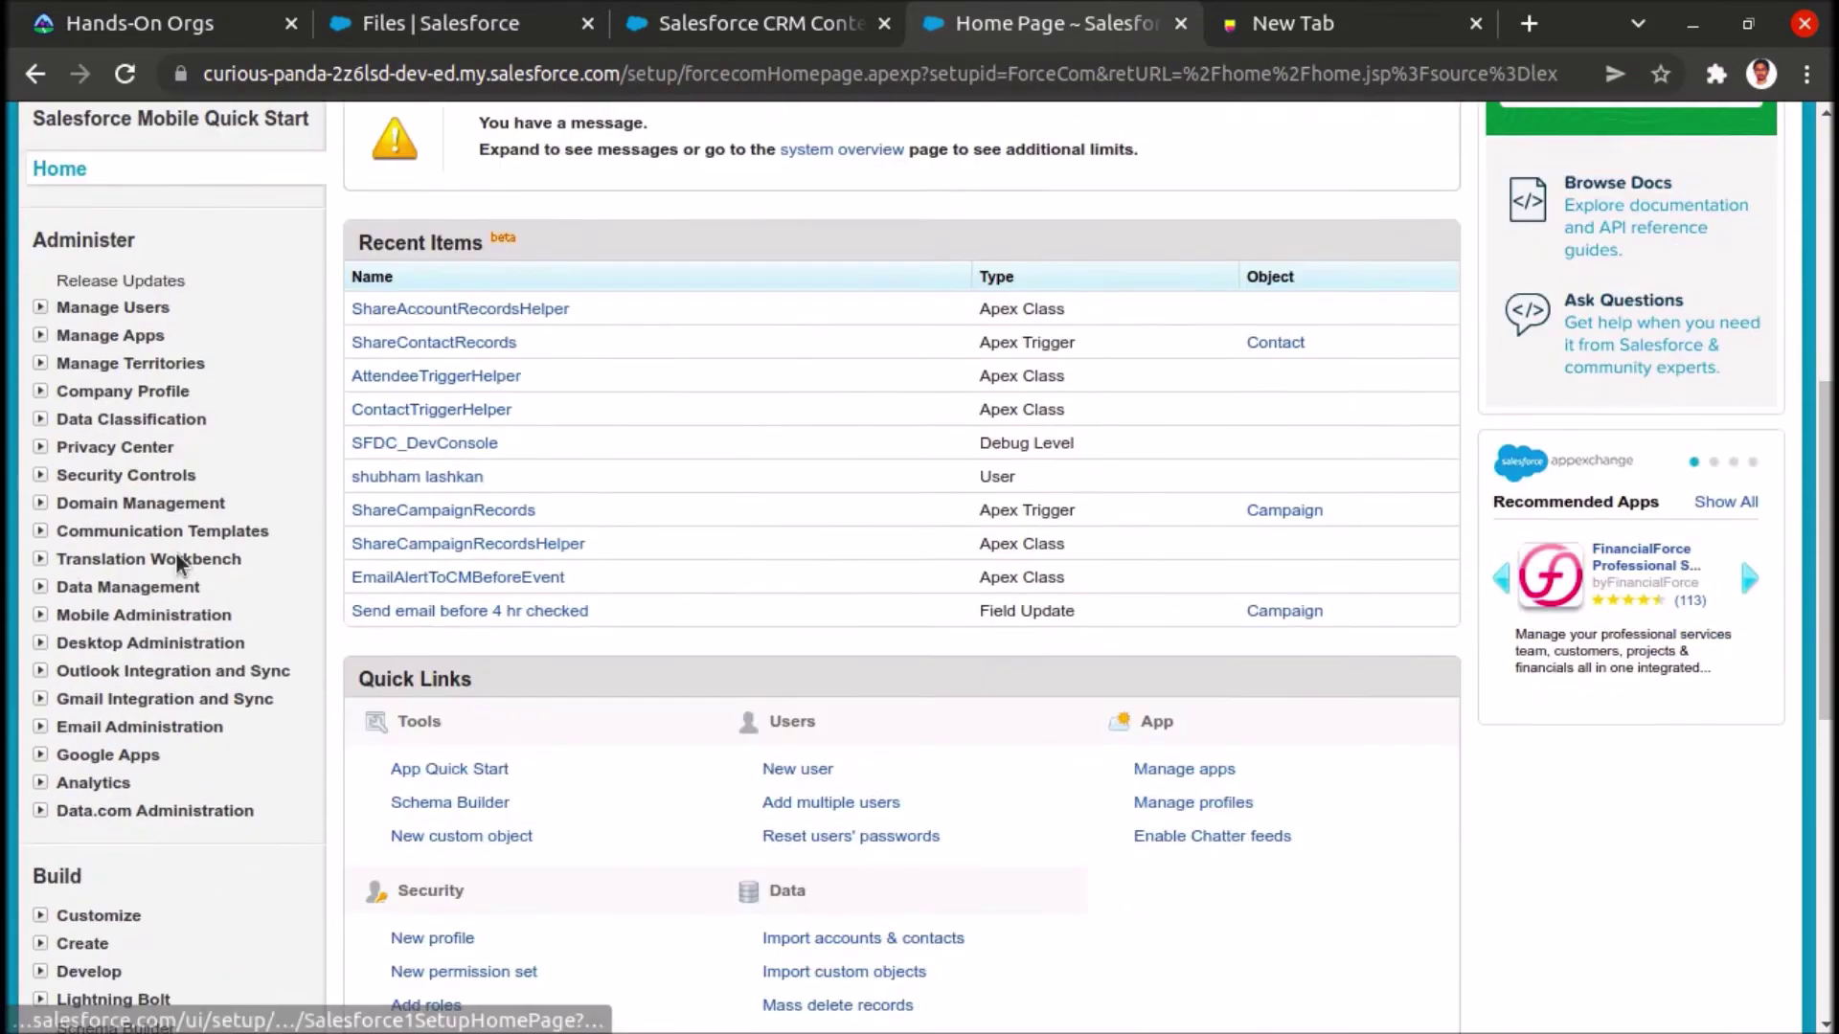
scroll(148, 601, down, 2)
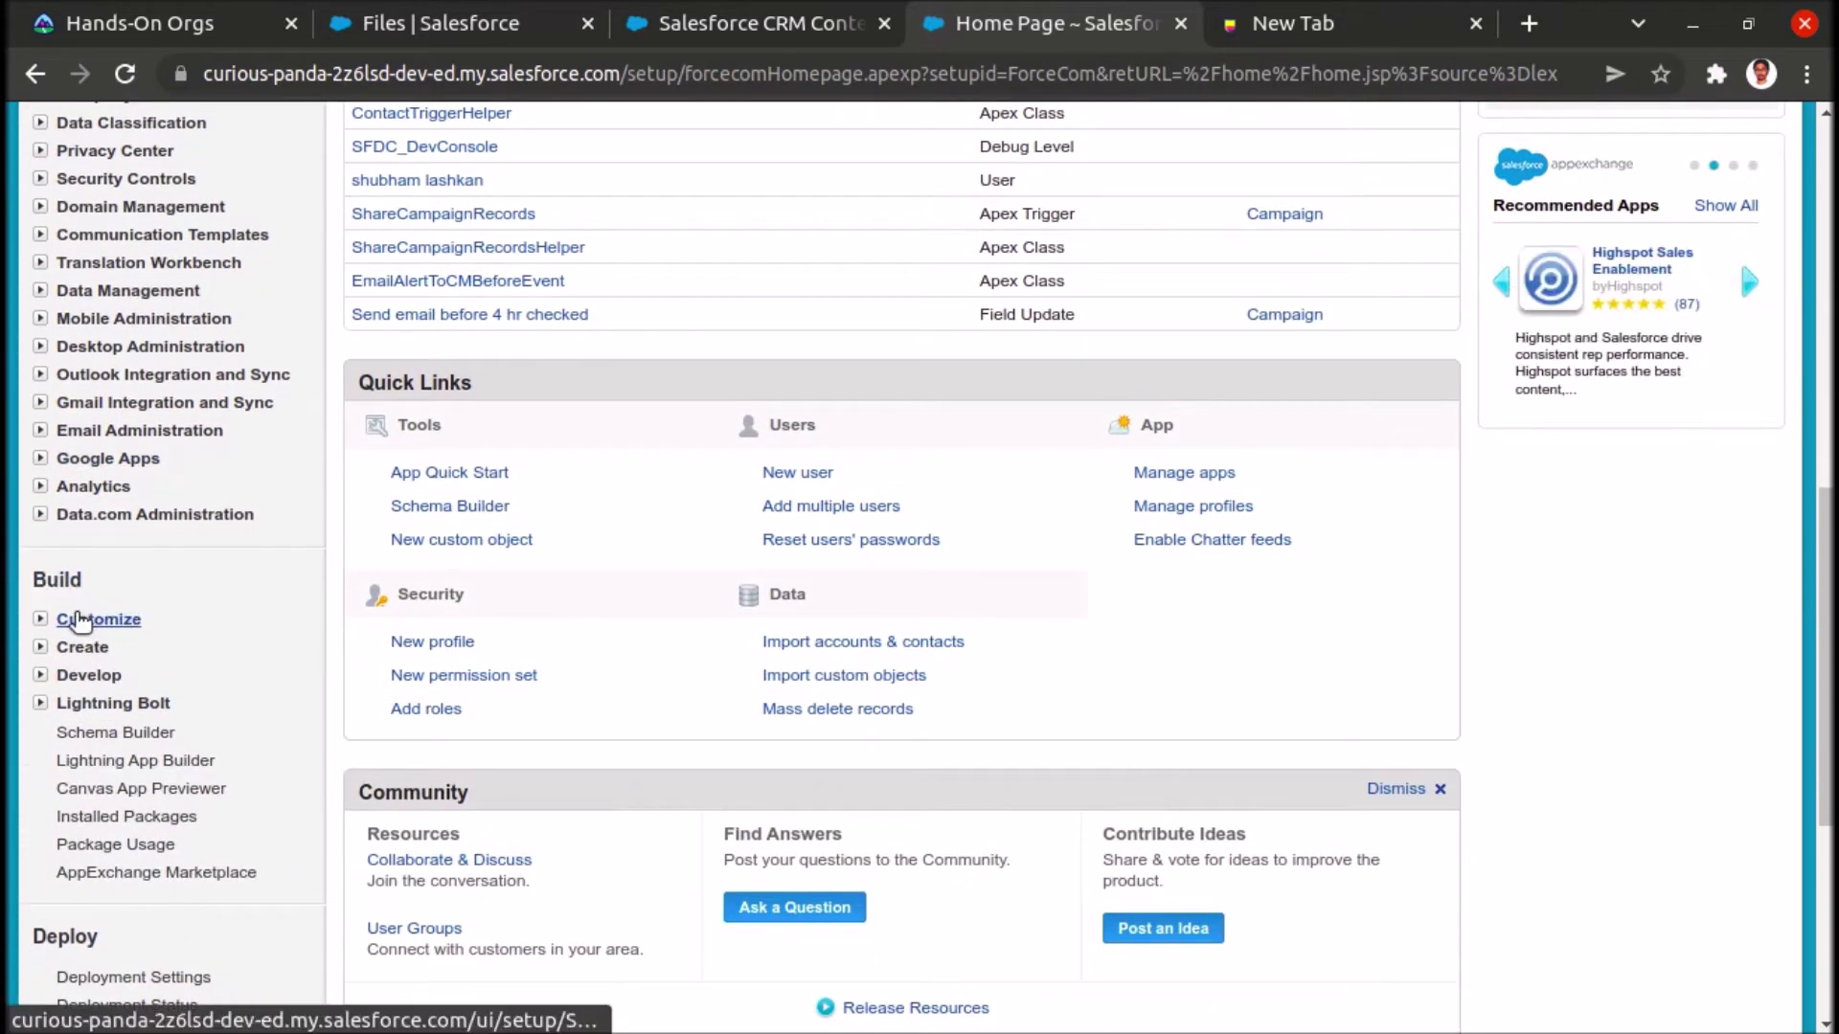
Go from Setup's Customize section to the Salesforce Files settings for library permissions
click(79, 619)
scroll(168, 628, down, 2)
scroll(168, 627, down, 4)
scroll(168, 628, down, 4)
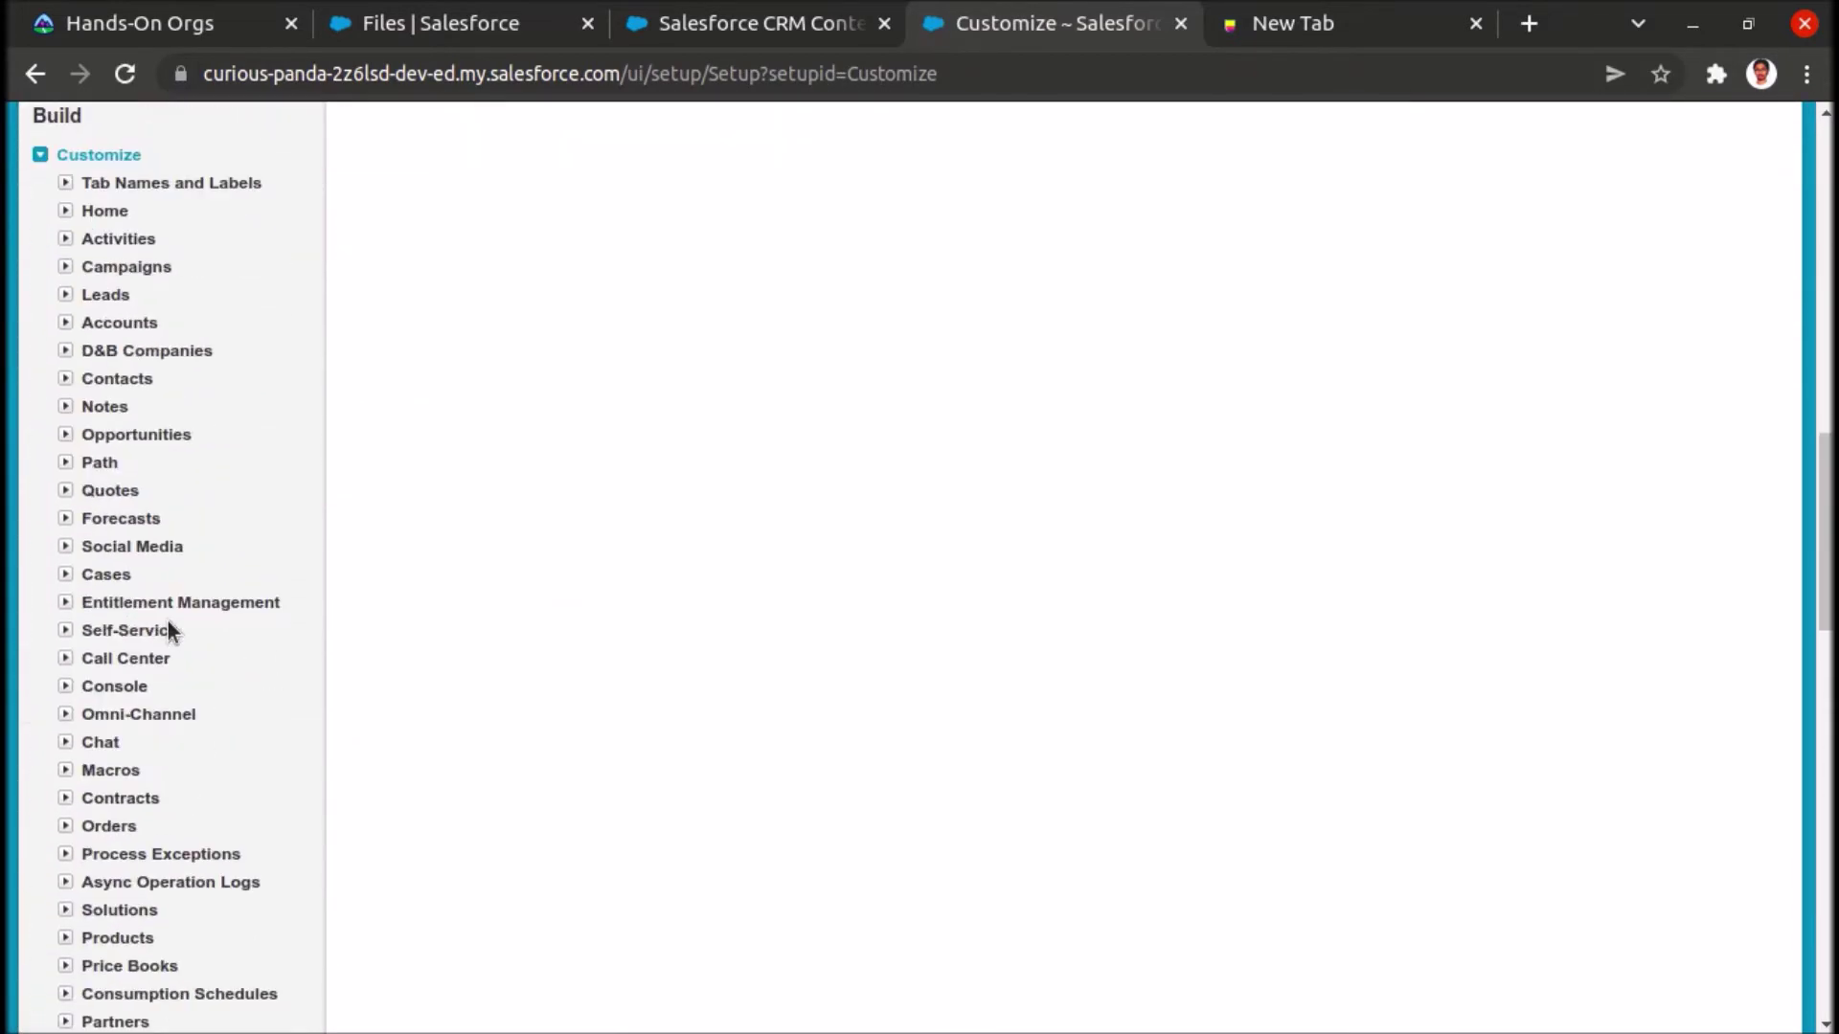
scroll(168, 627, down, 1)
scroll(258, 664, down, 2)
scroll(260, 663, down, 1)
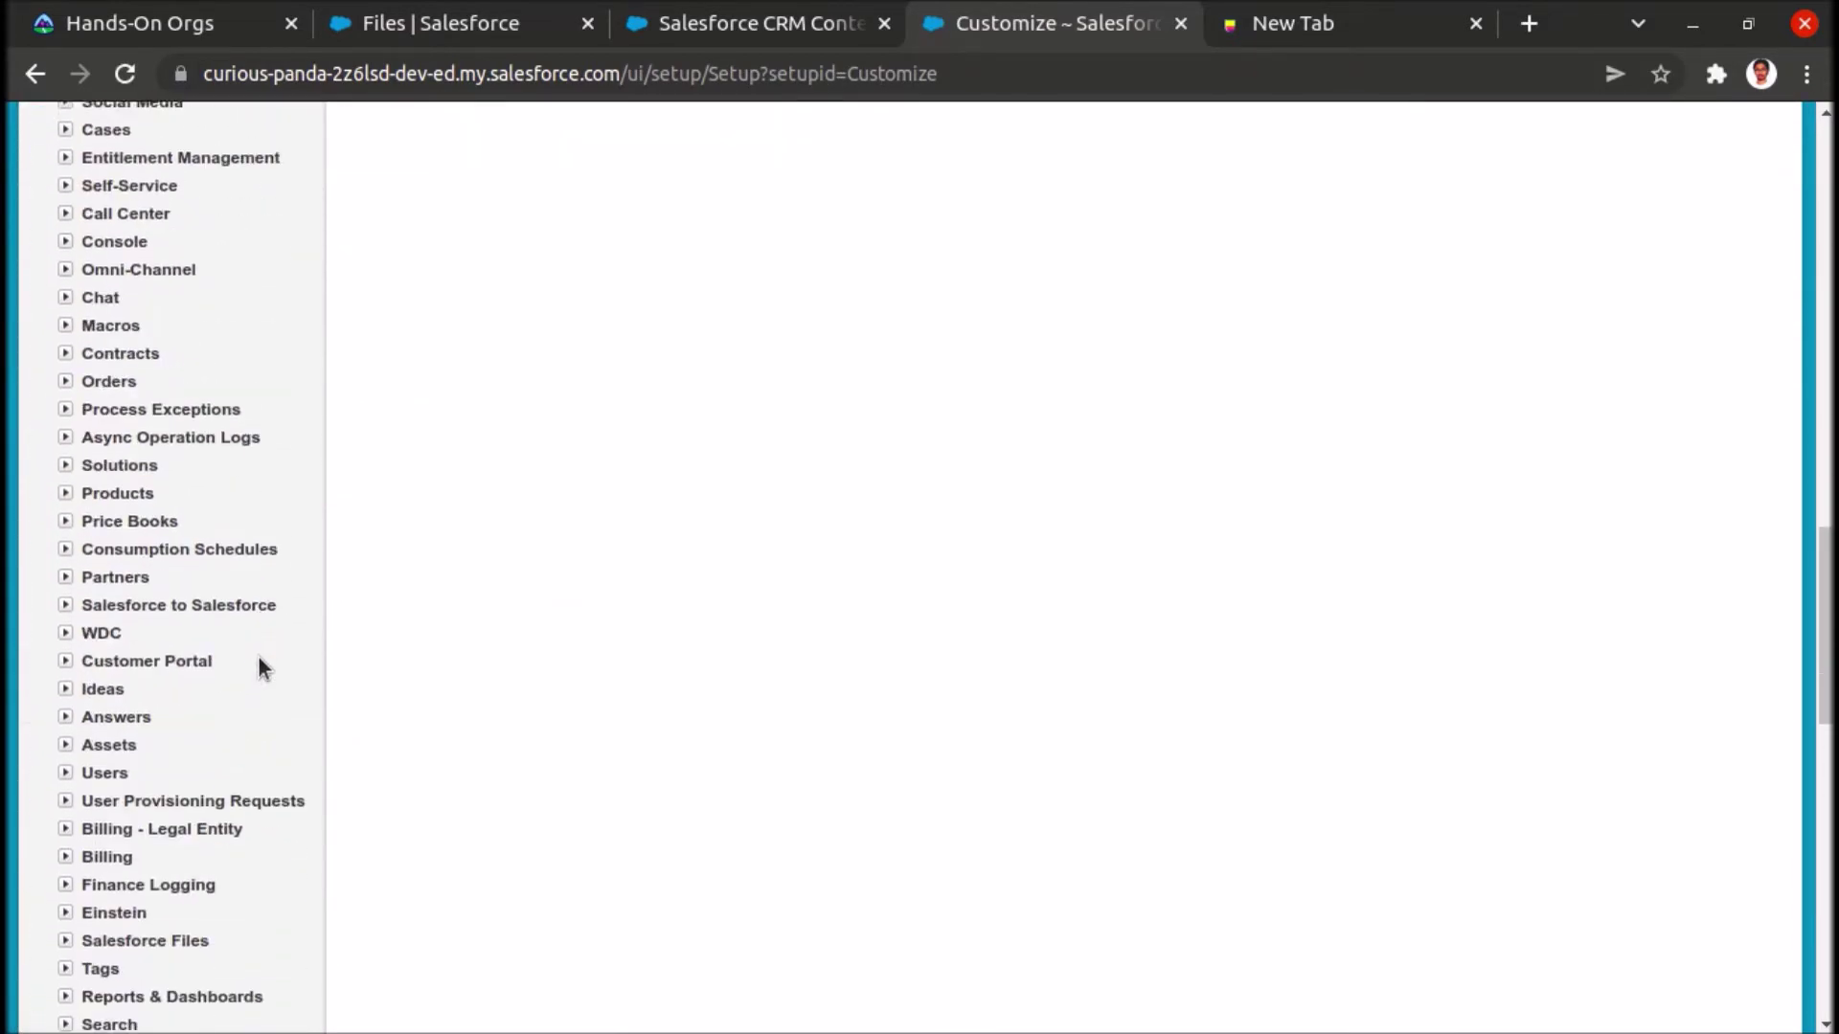
scroll(178, 503, down, 2)
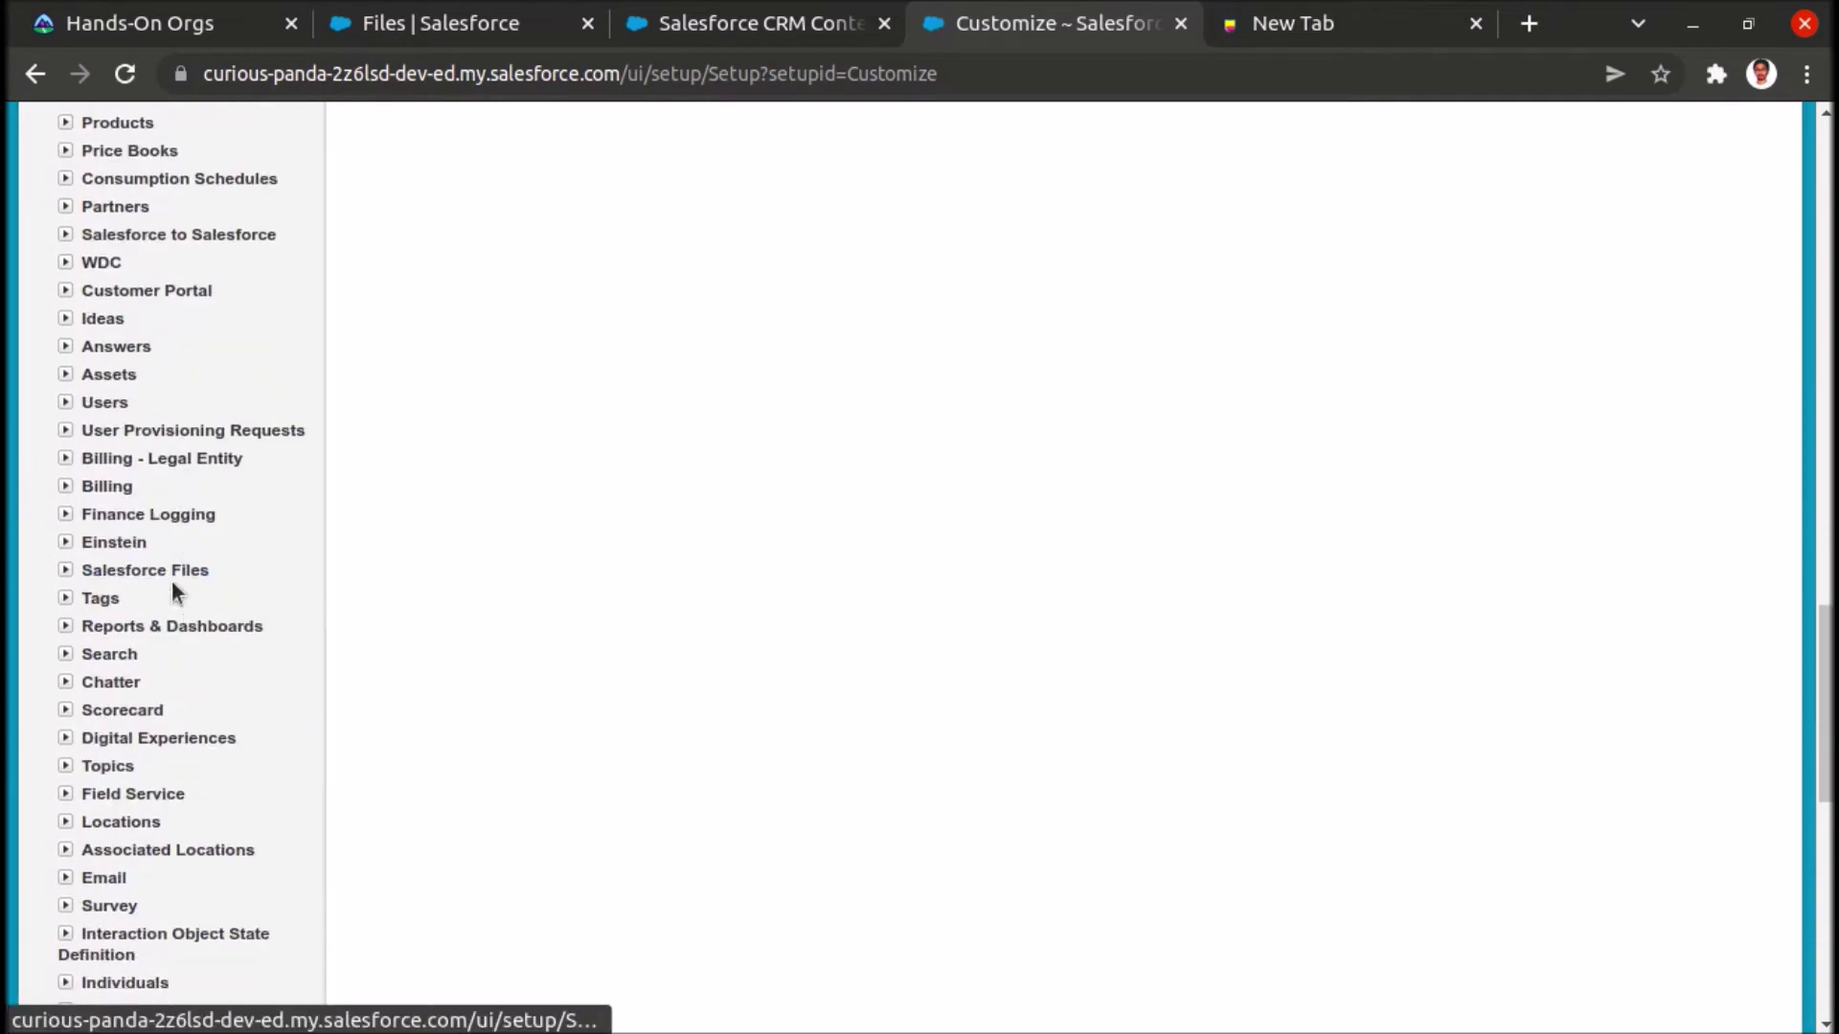
click(117, 579)
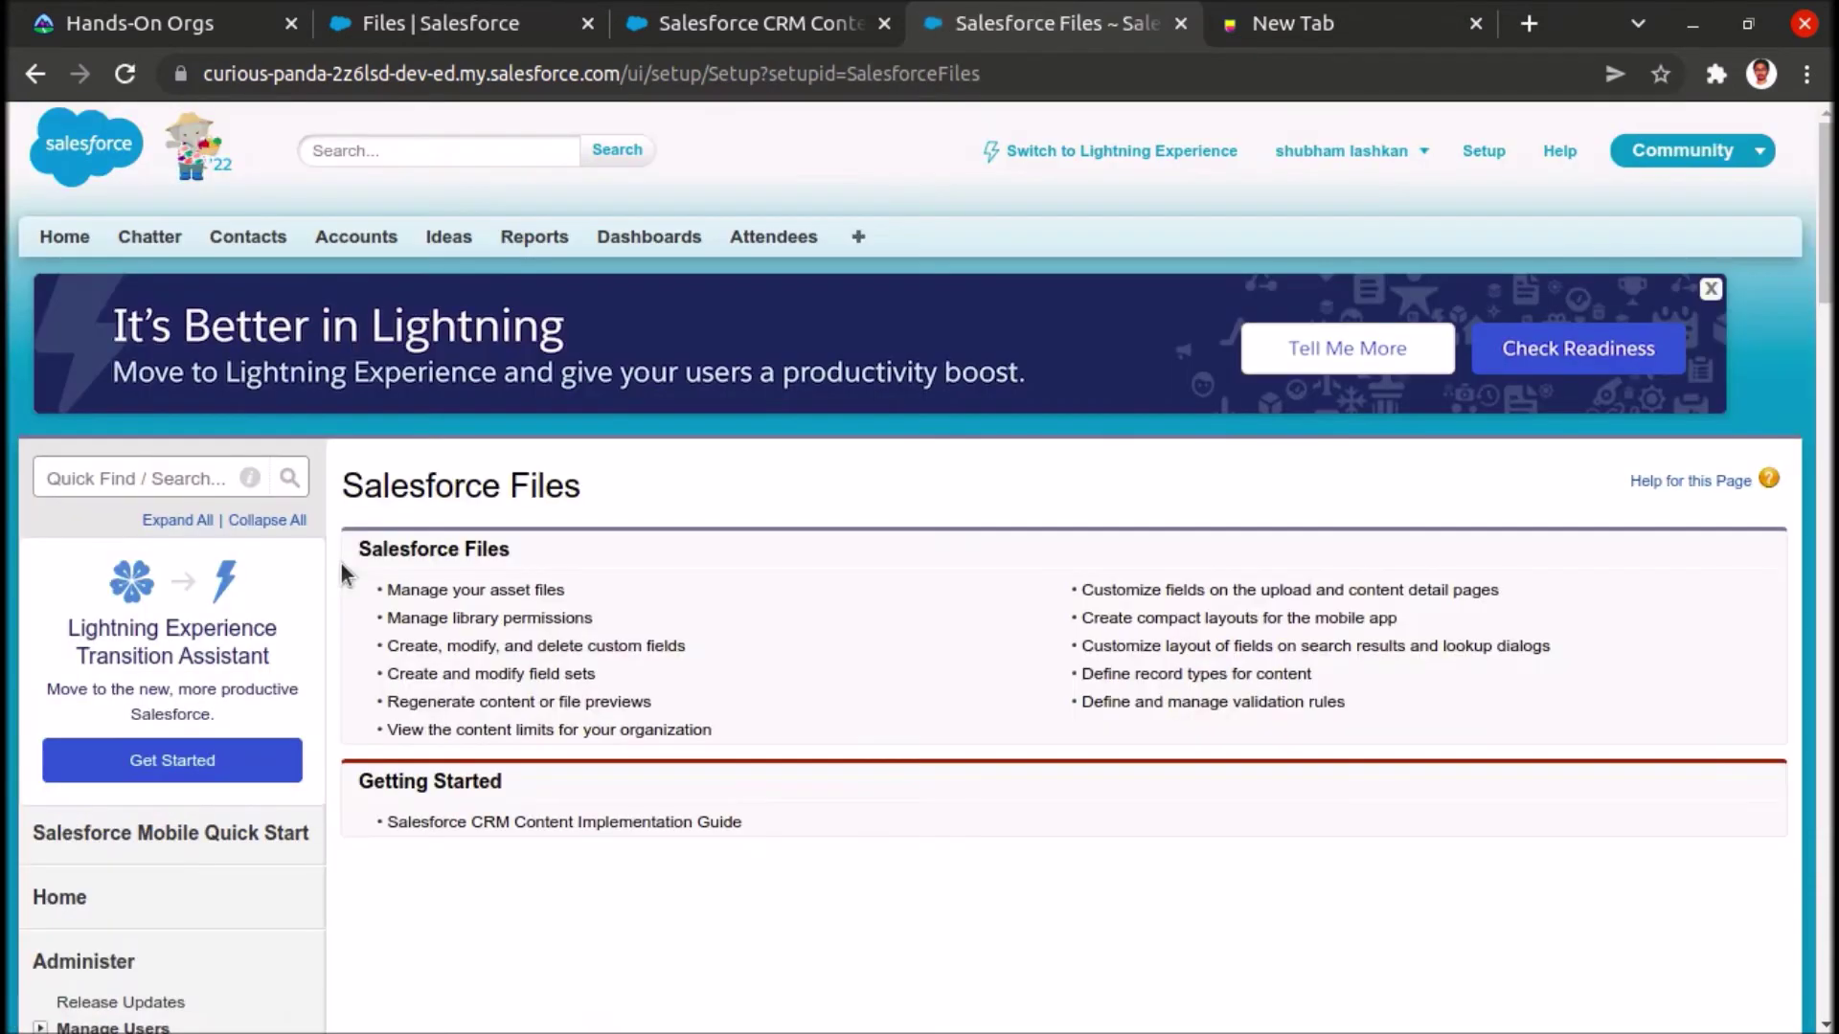
scroll(176, 652, down, 3)
scroll(176, 653, down, 3)
scroll(175, 653, down, 3)
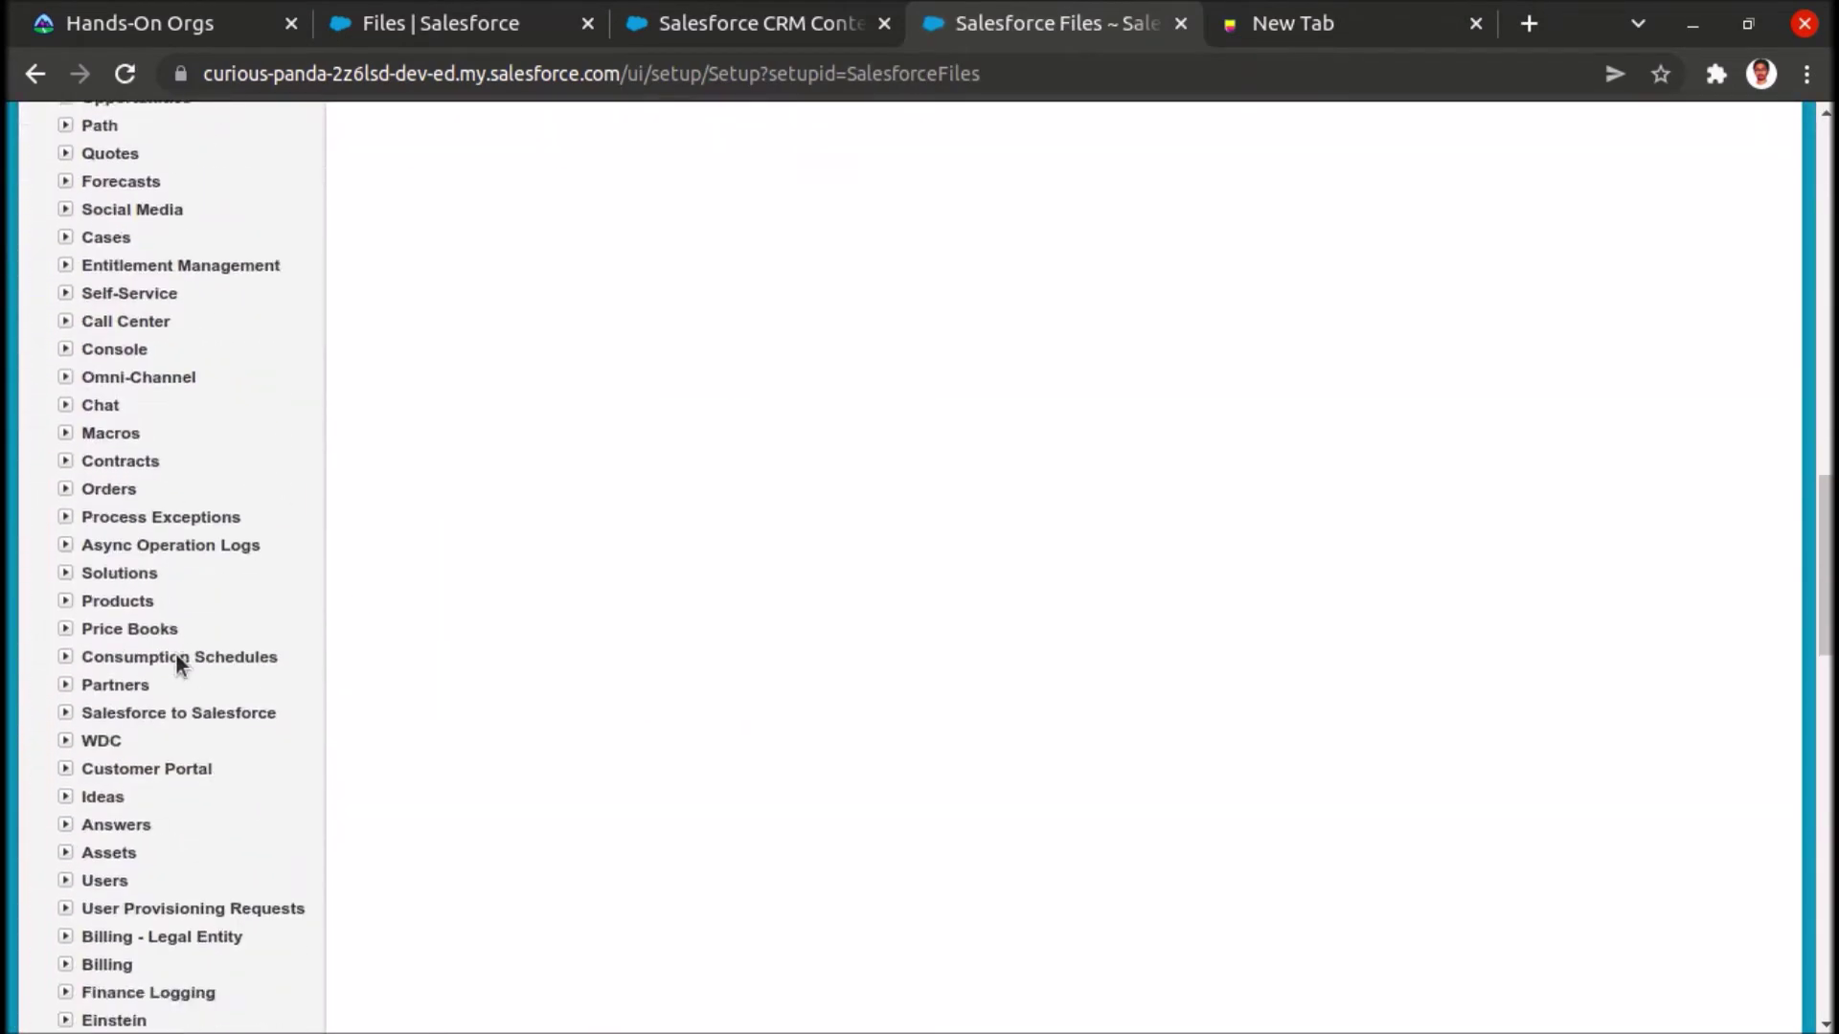
scroll(176, 652, down, 3)
scroll(175, 653, down, 1)
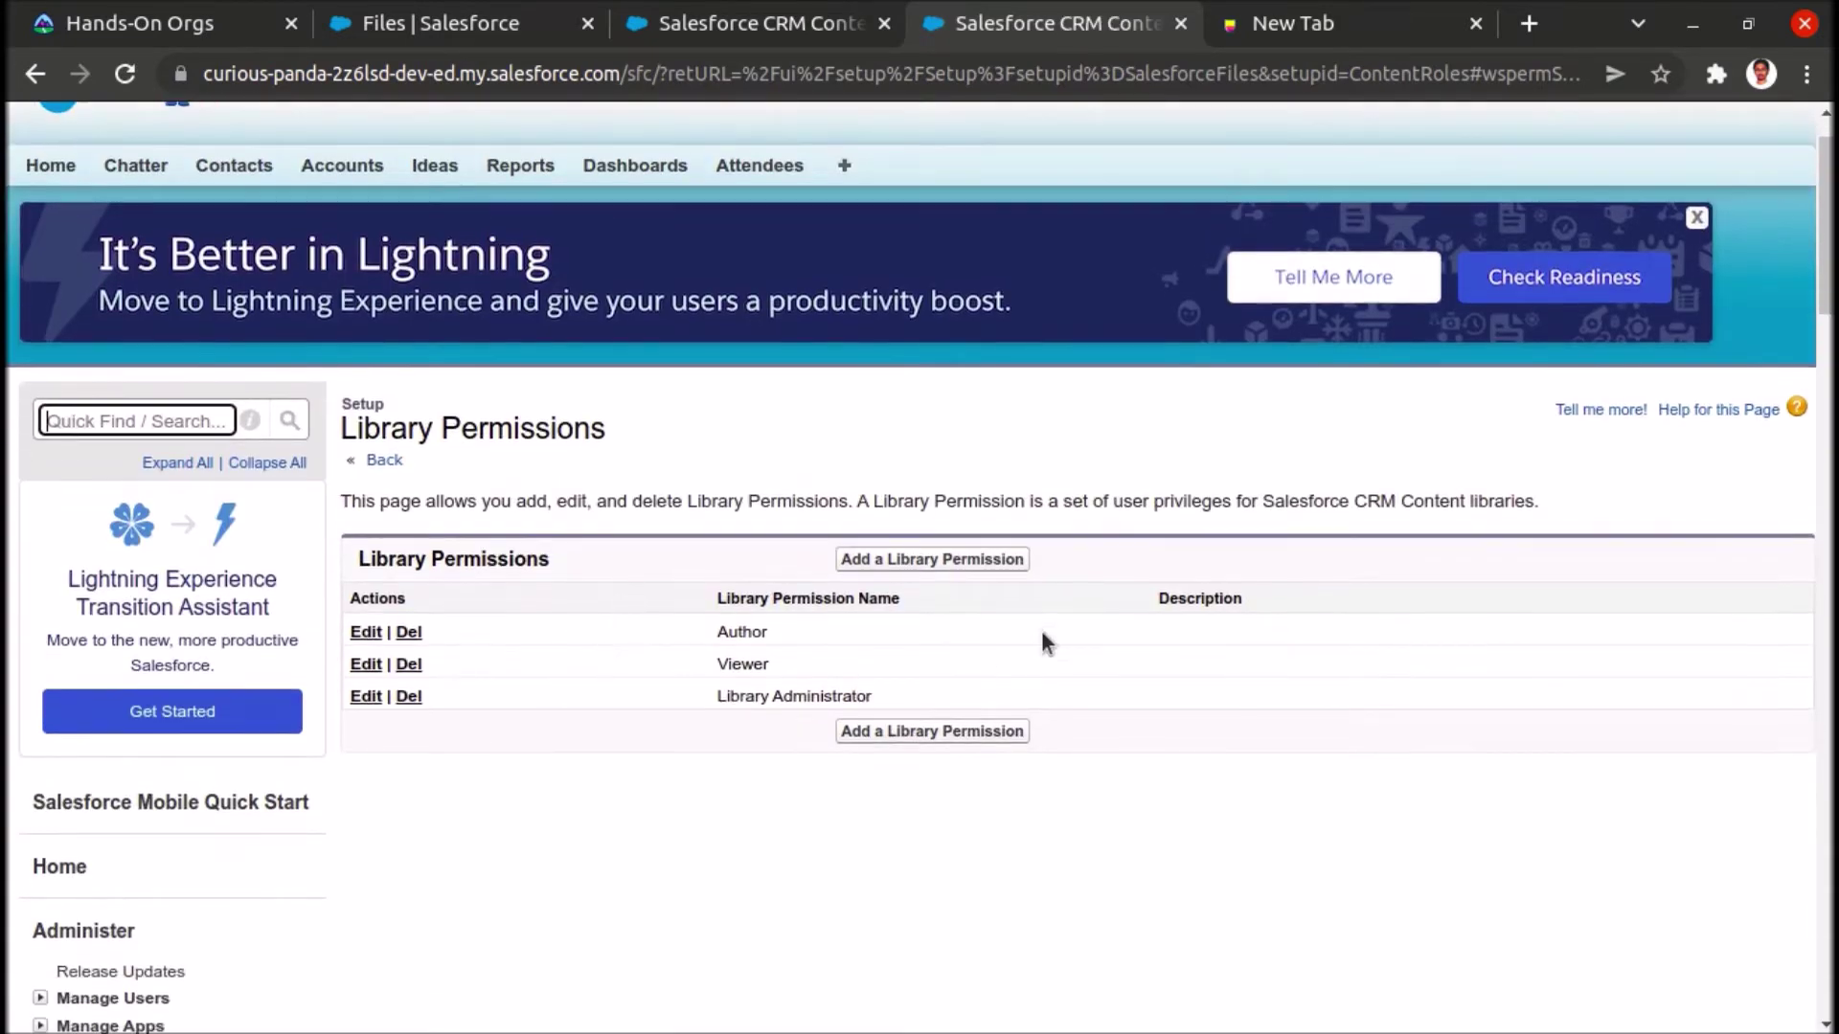
Open the Library Administrator permission for editing
mouse_move(772, 622)
mouse_down()
mouse_move(761, 693)
mouse_move(869, 689)
mouse_up()
click(725, 690)
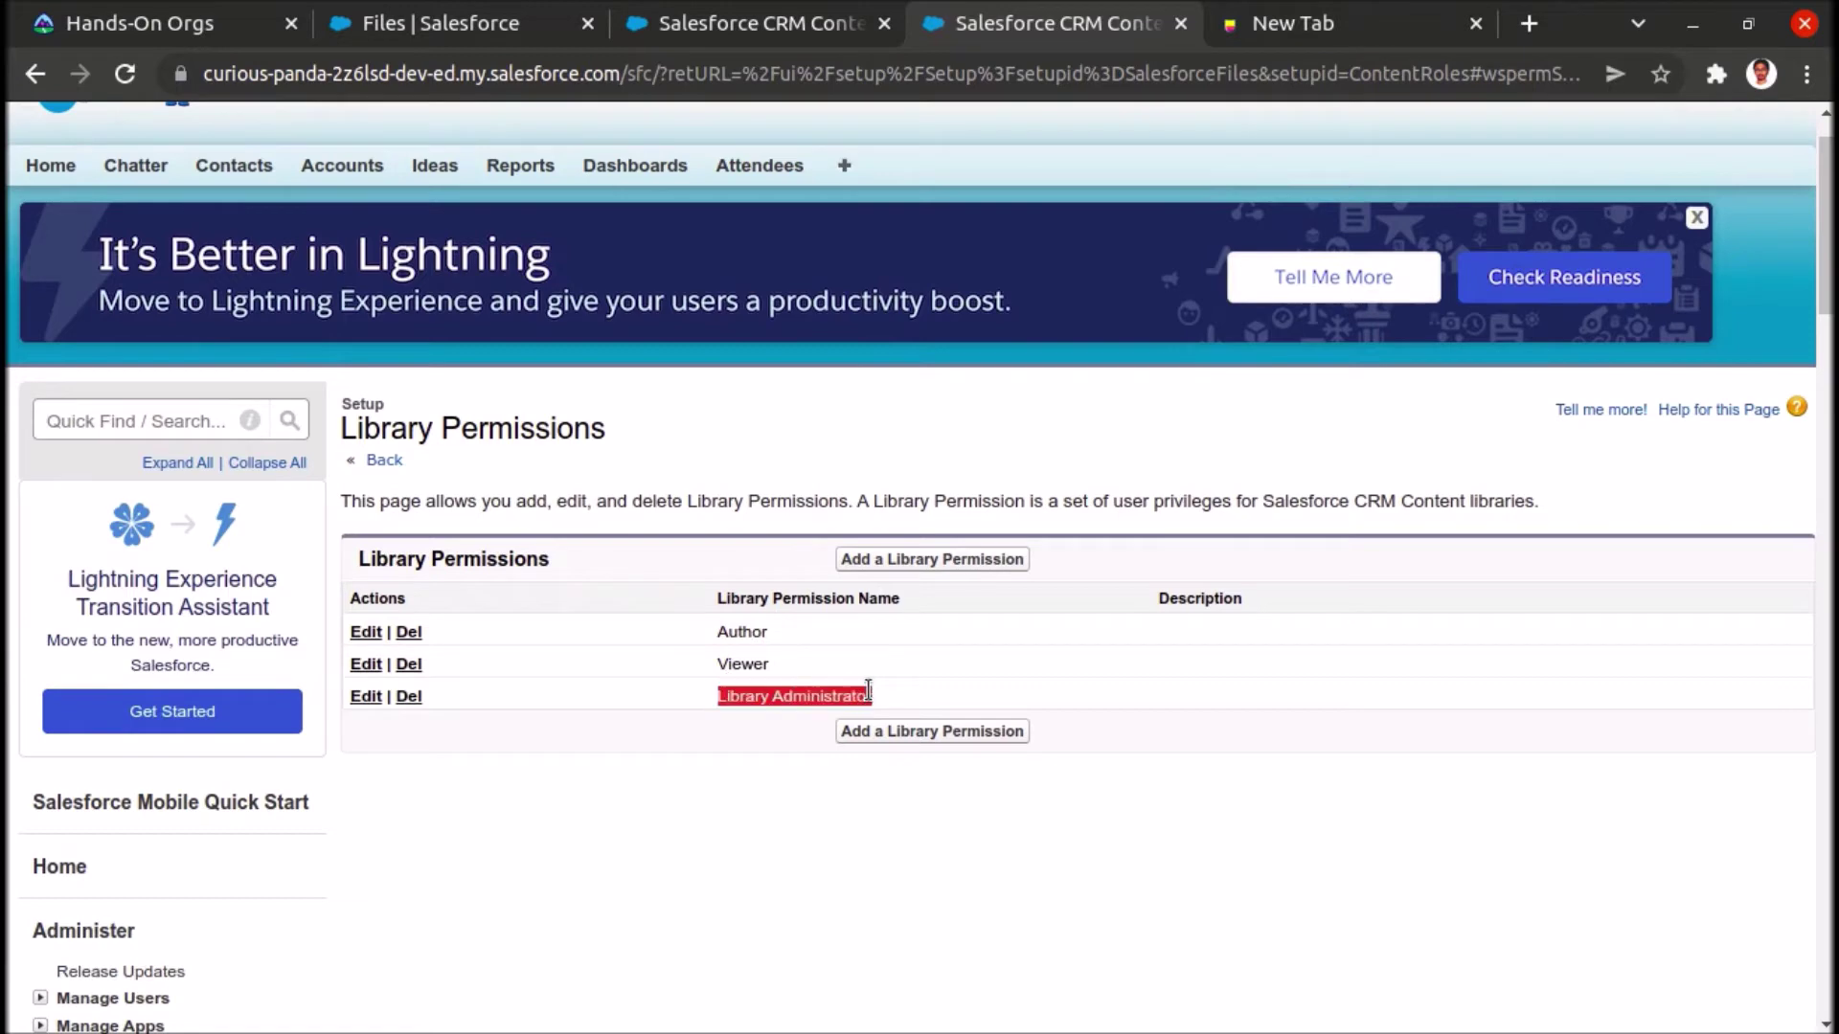
click(875, 688)
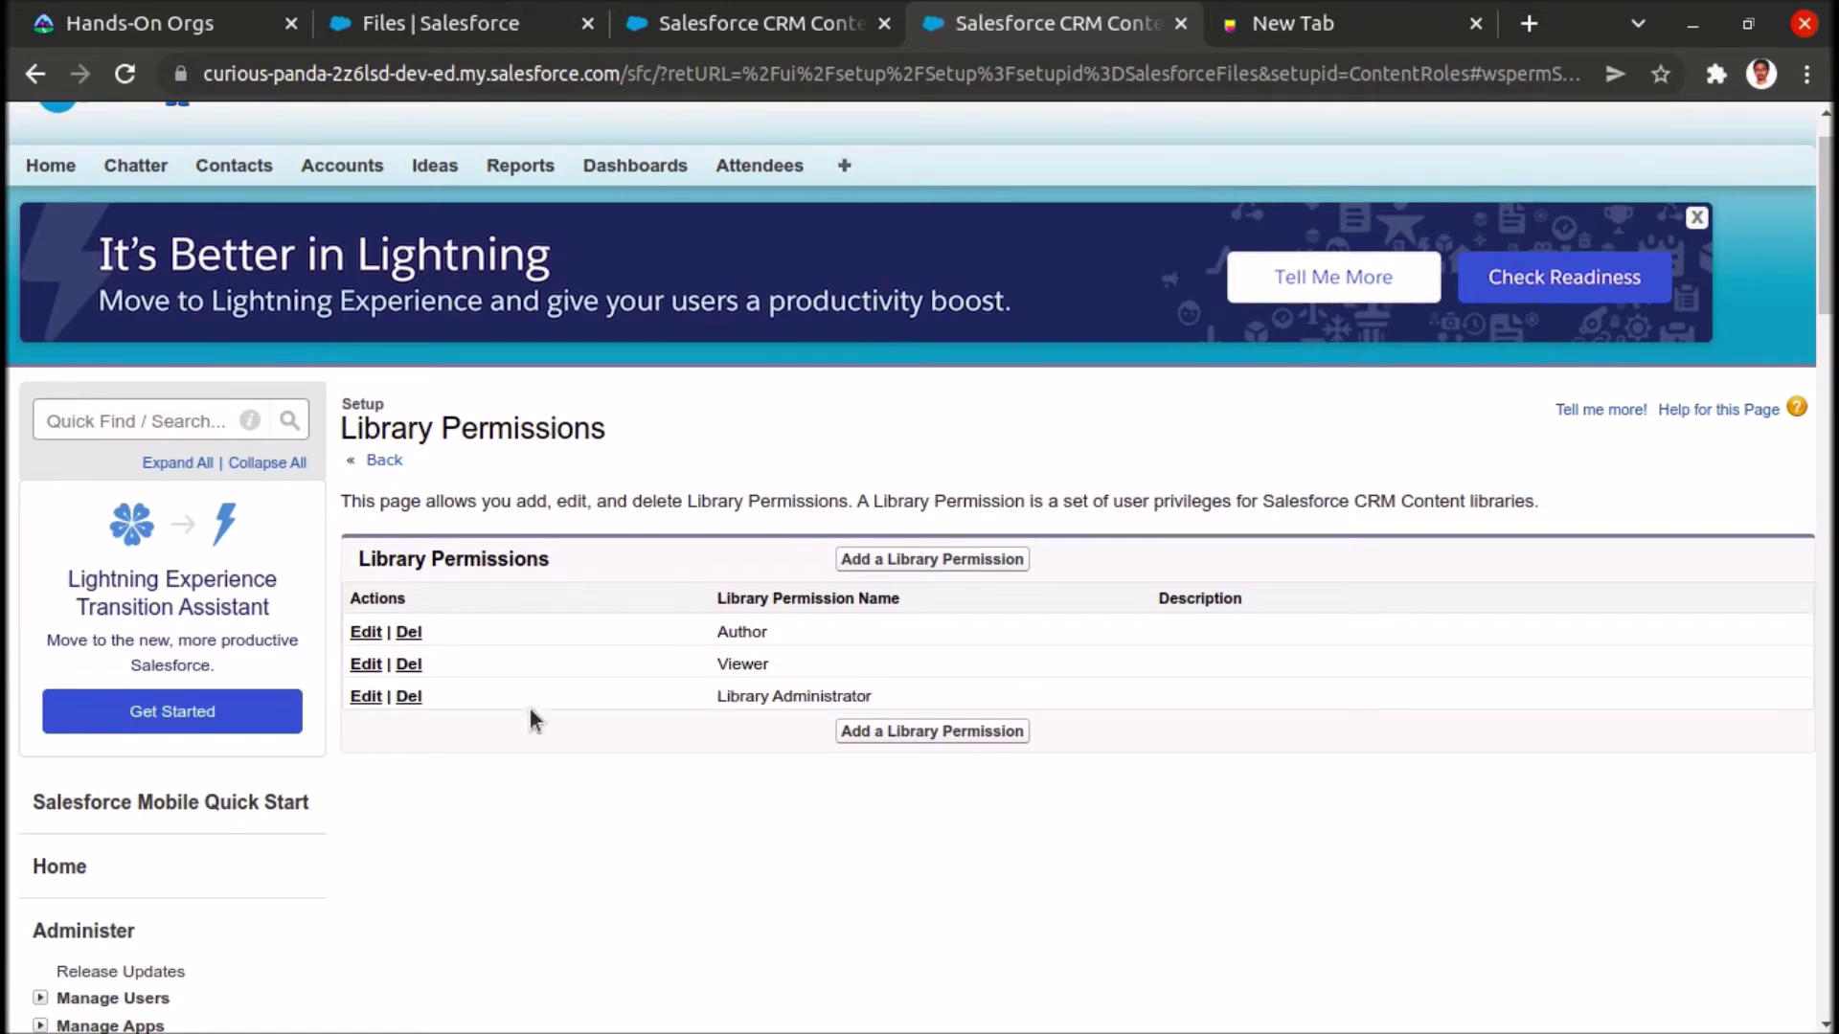
click(364, 697)
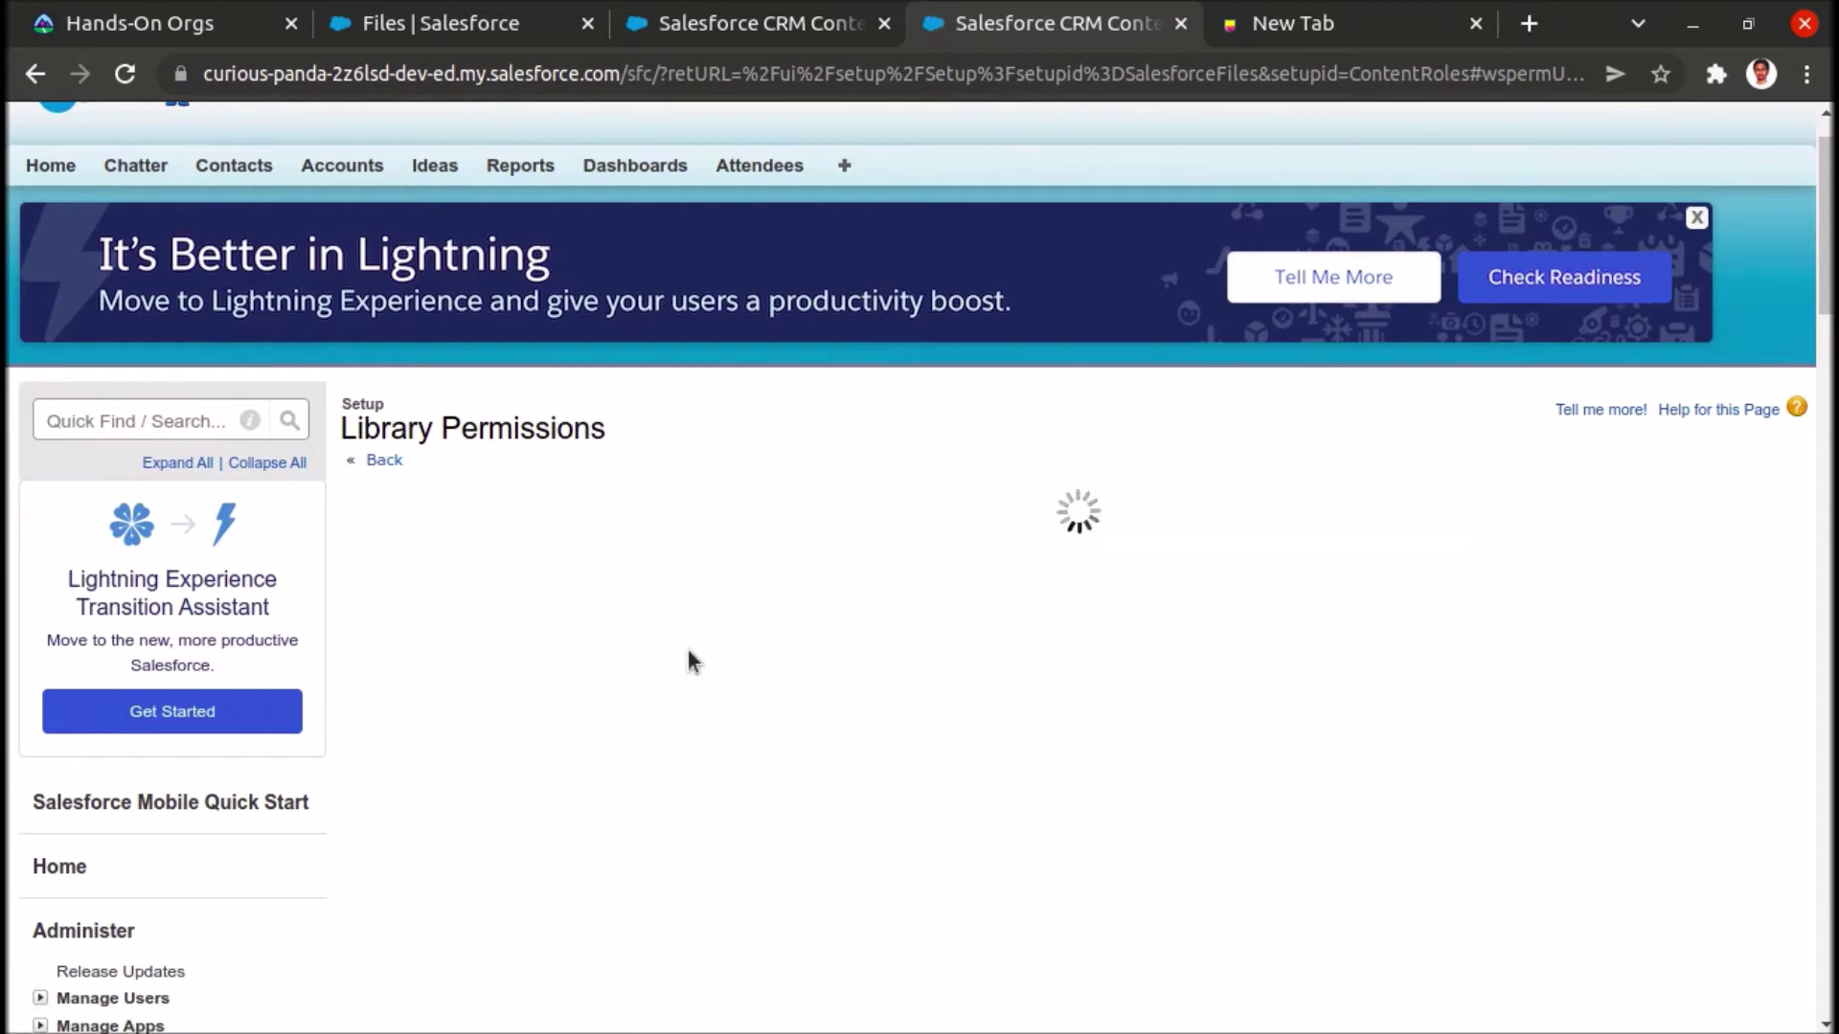
scroll(687, 648, down, 2)
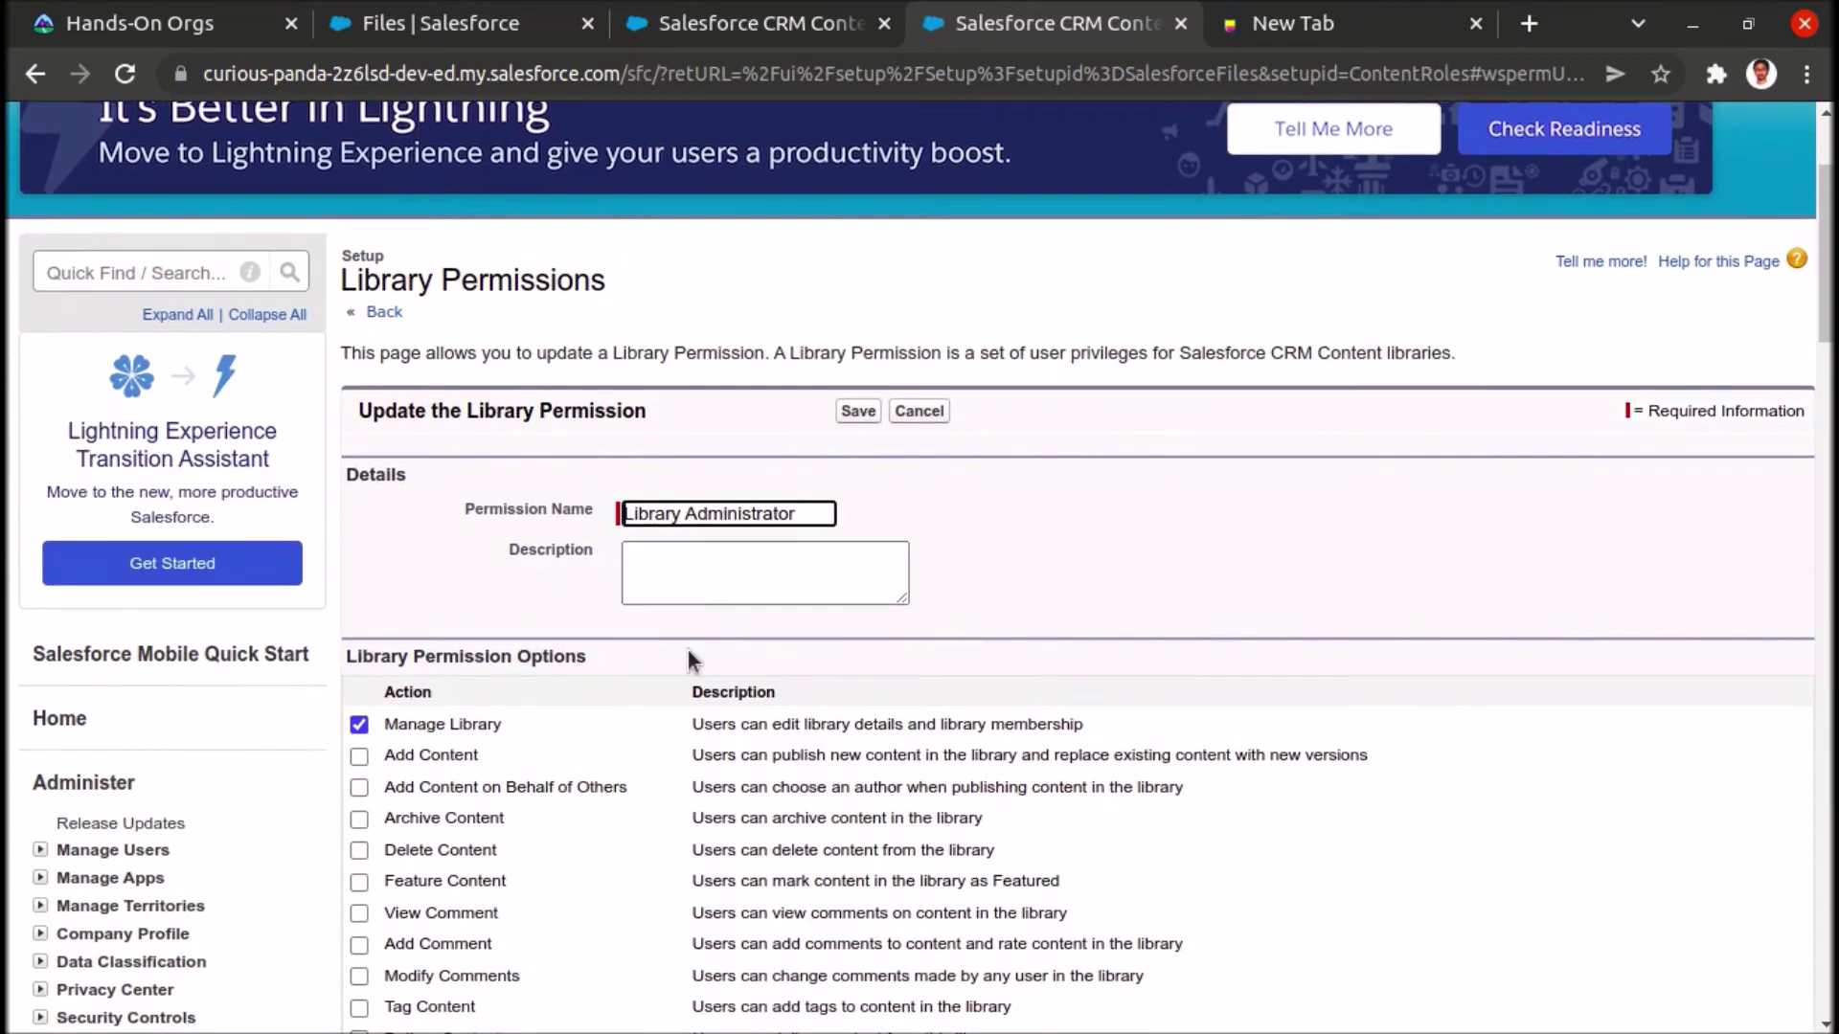
scroll(637, 539, down, 5)
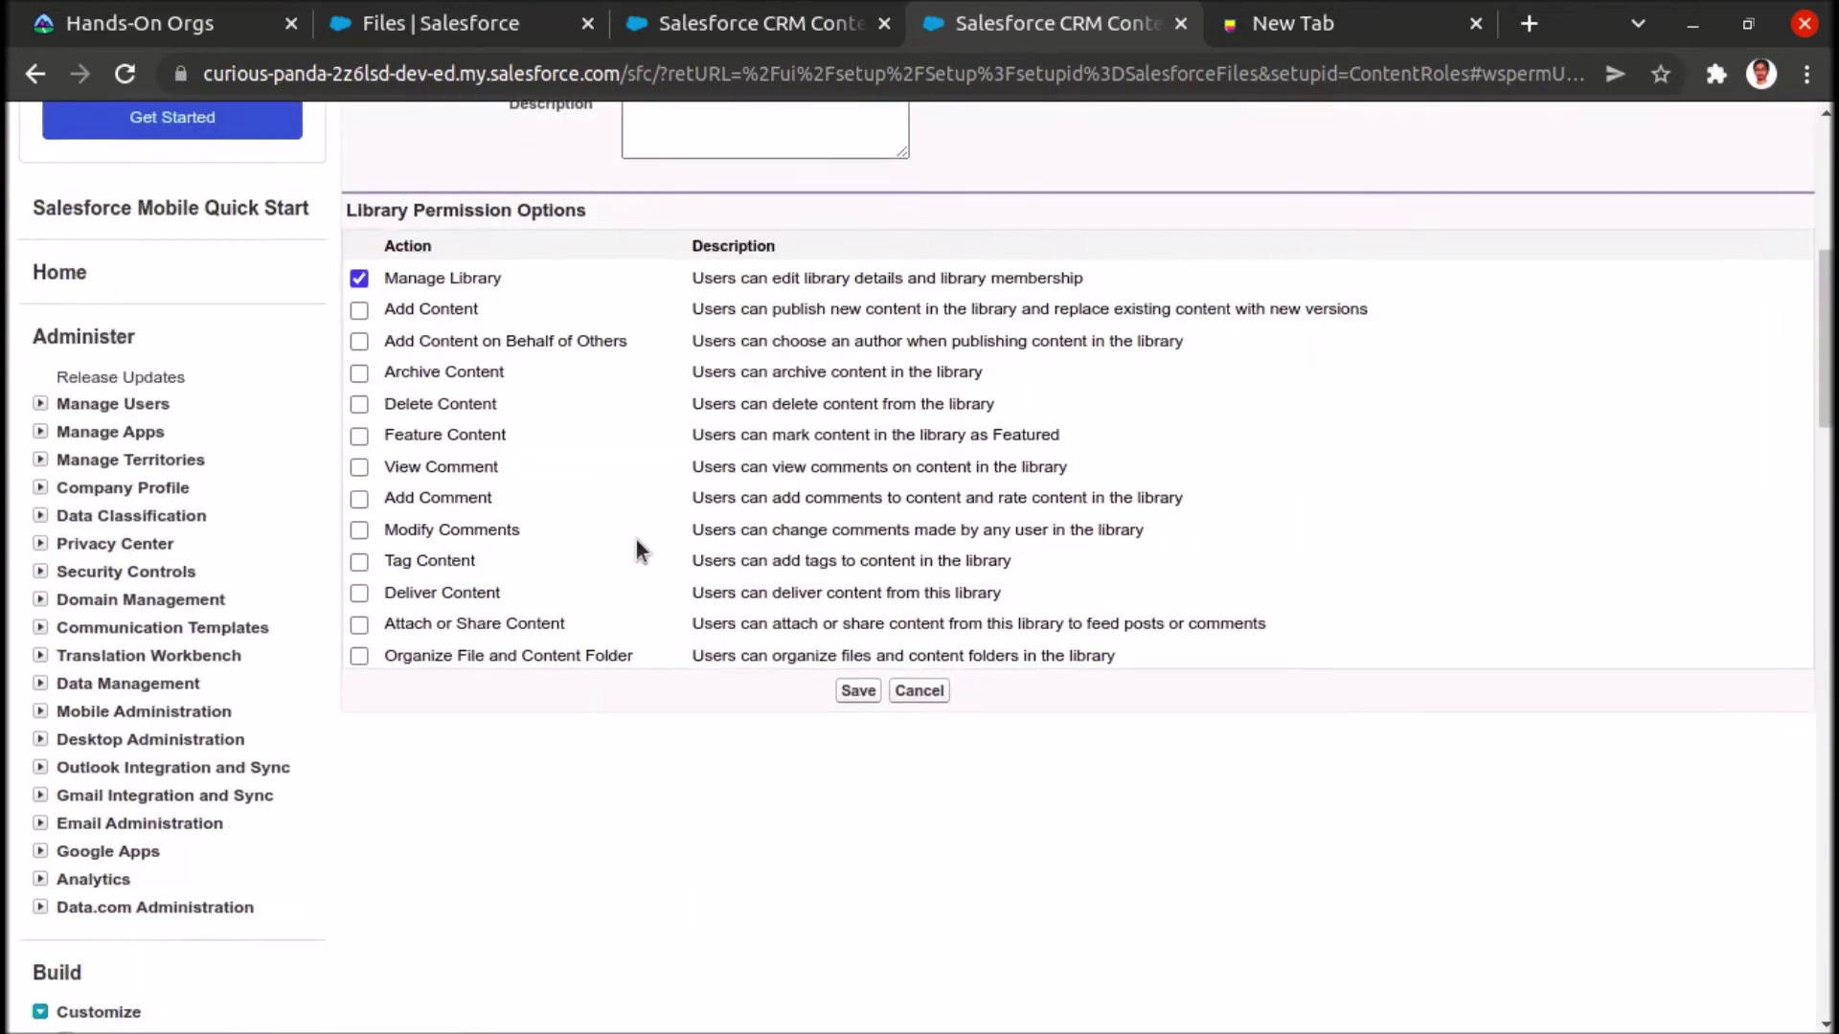
scroll(380, 574, down, 3)
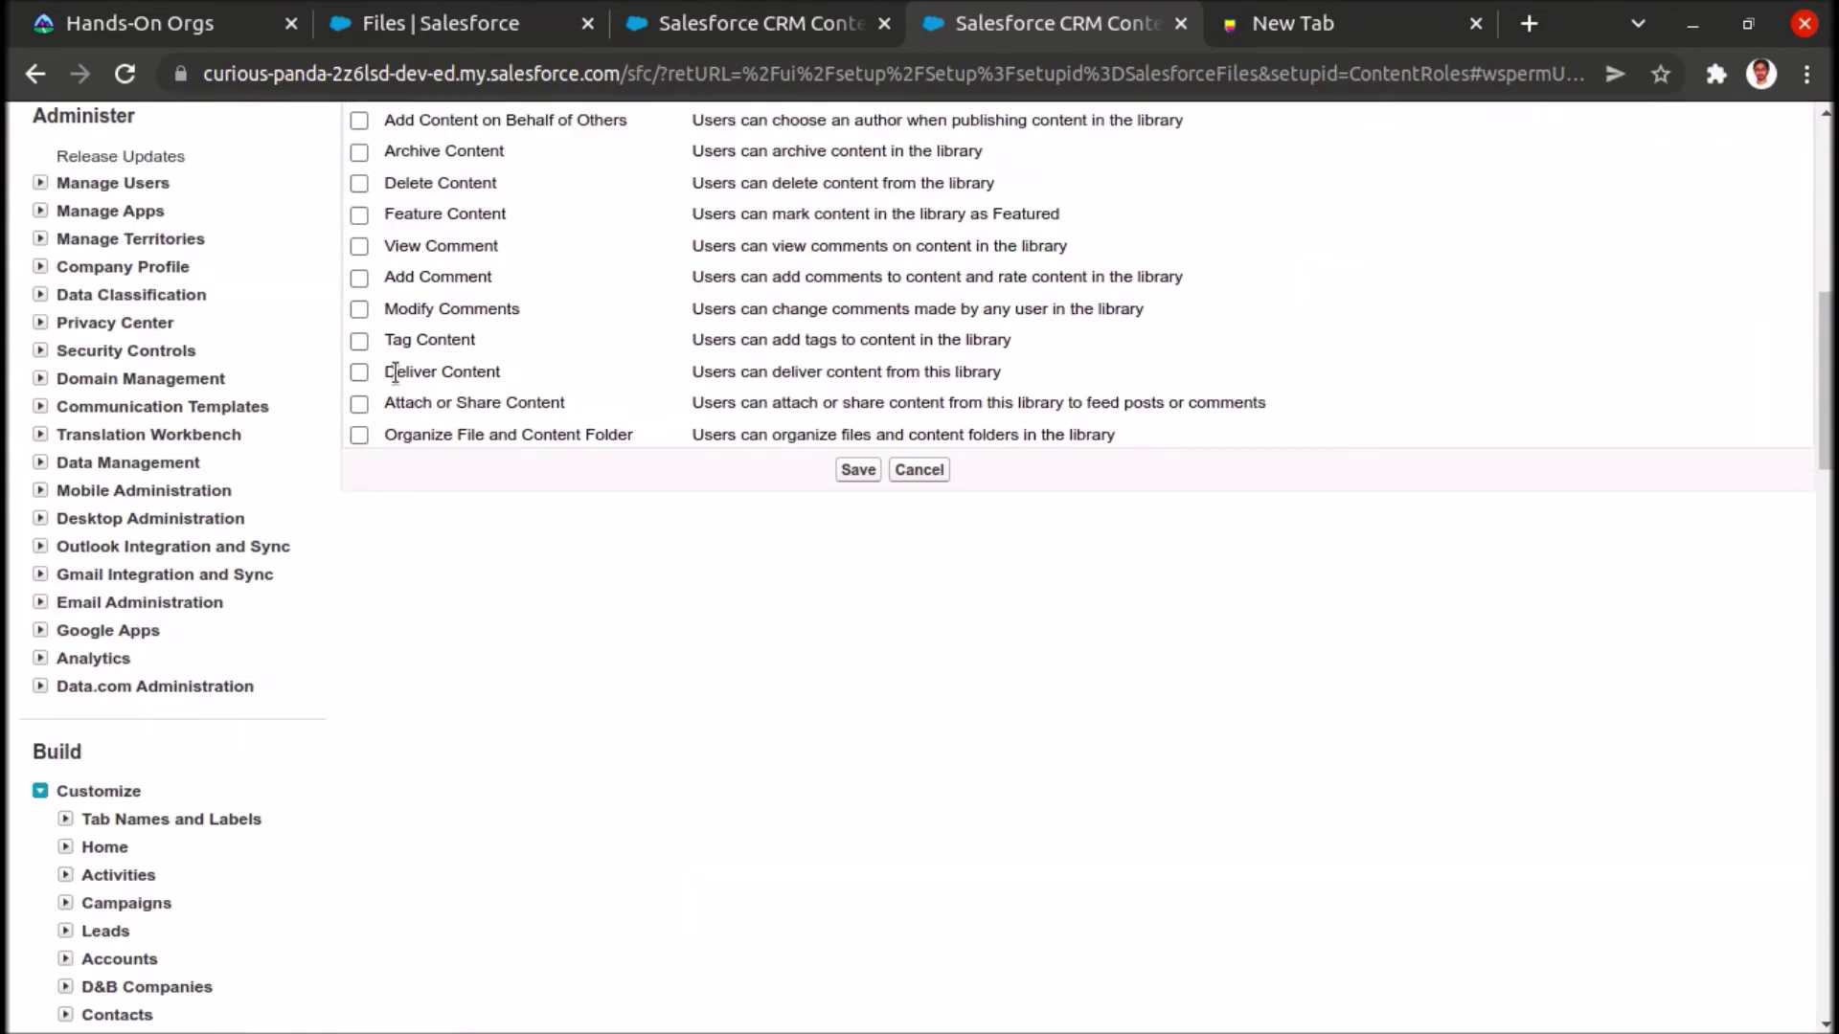
Enable Deliver Content for Library Administrator and save the permission
drag(401, 382, 539, 381)
click(359, 372)
scroll(456, 557, up, 3)
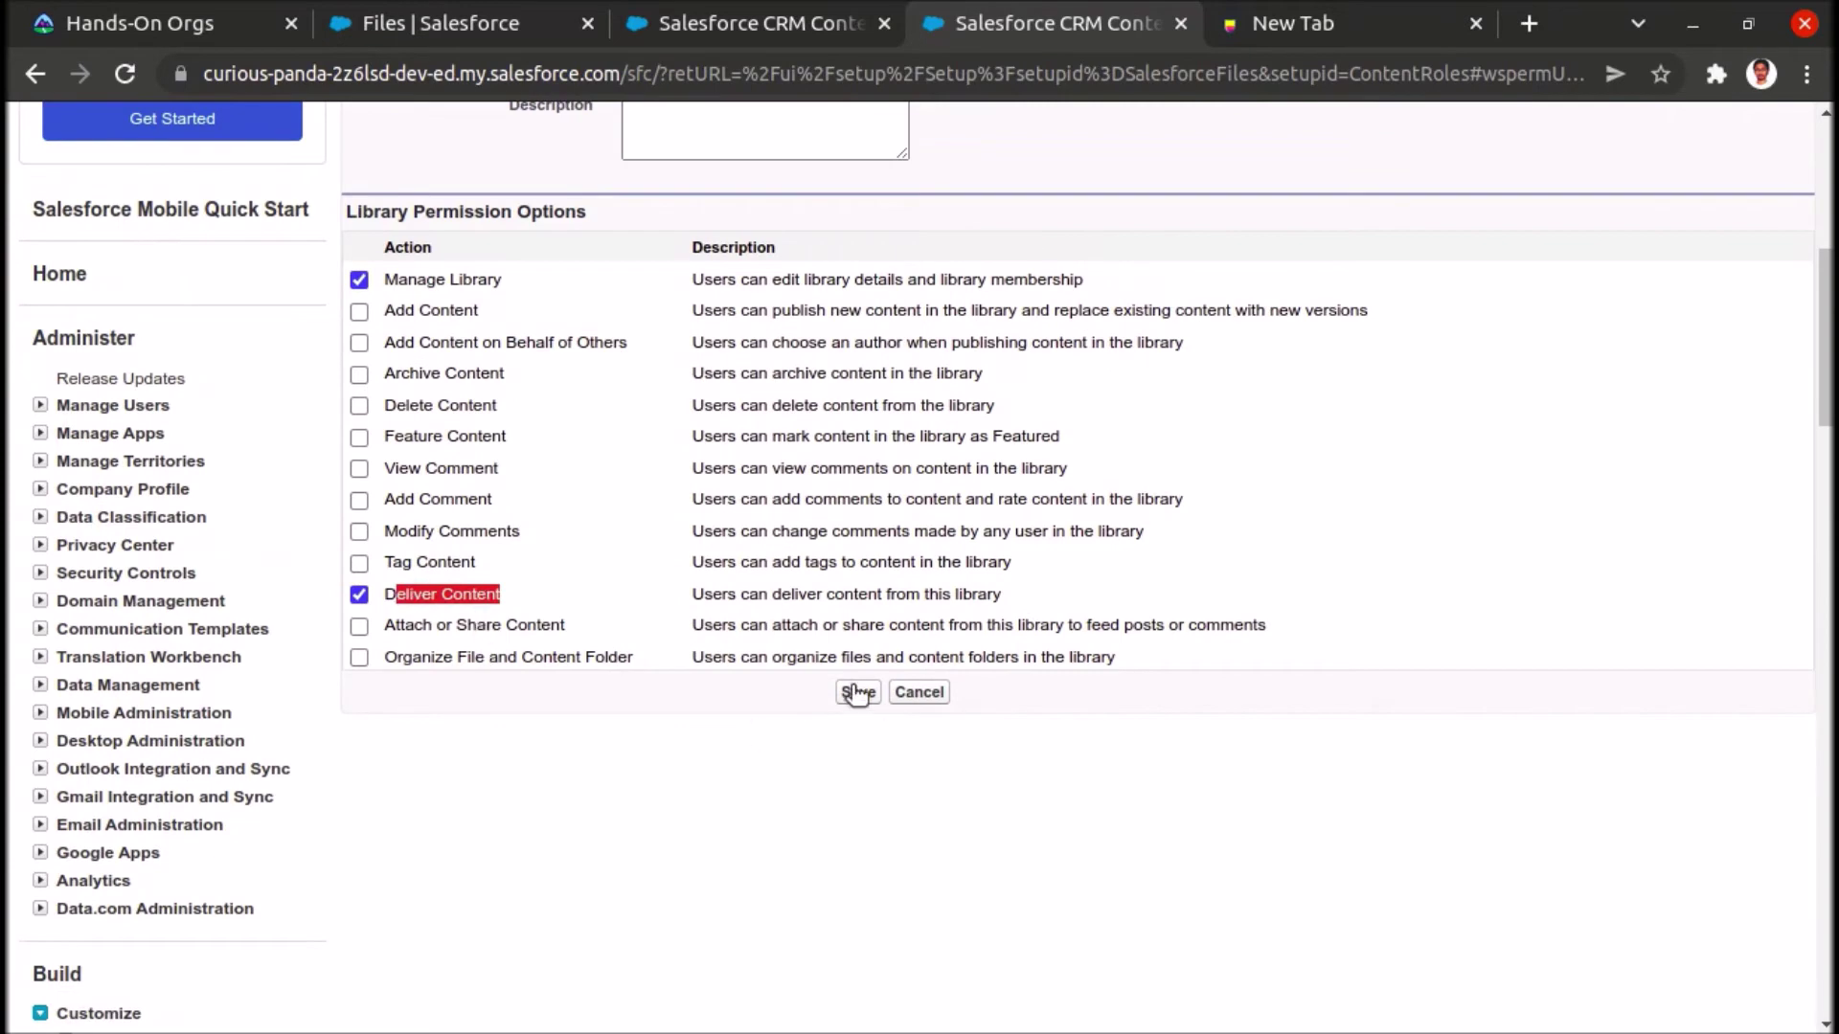
click(857, 694)
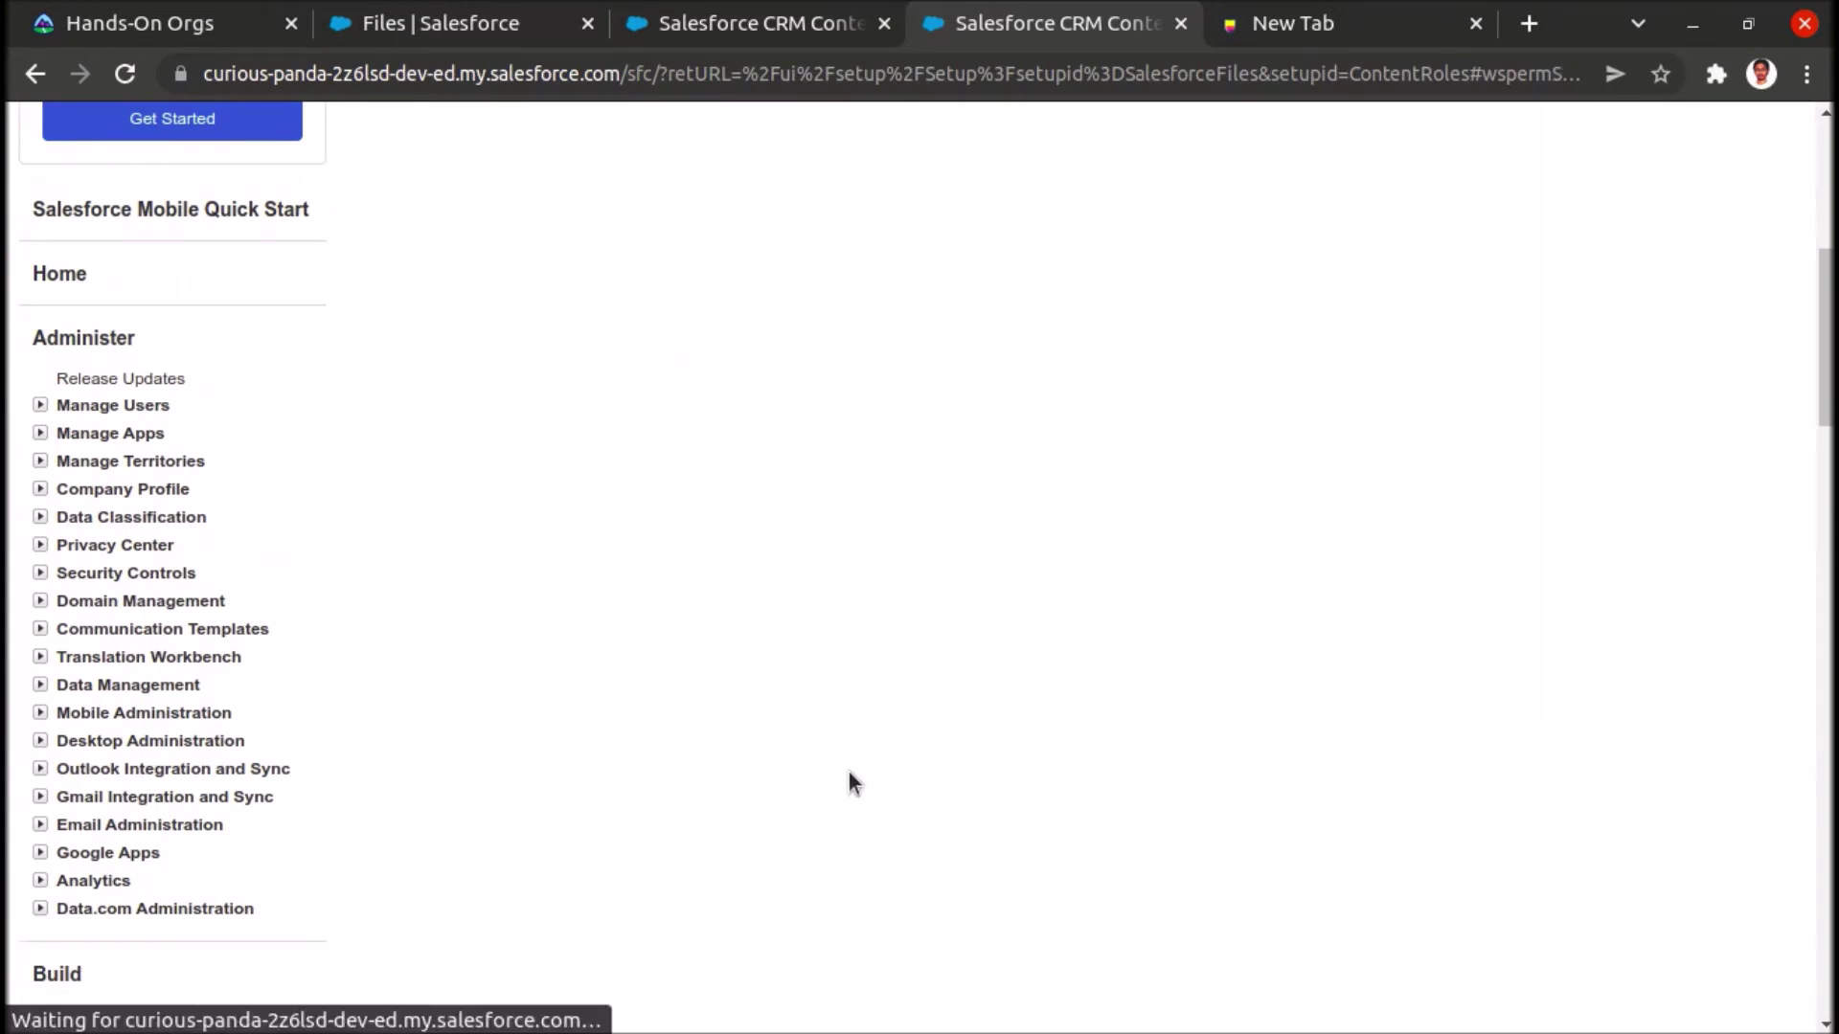
click(410, 35)
Reload Files and bring up the Profile file's actions in the Dummy library
click(113, 86)
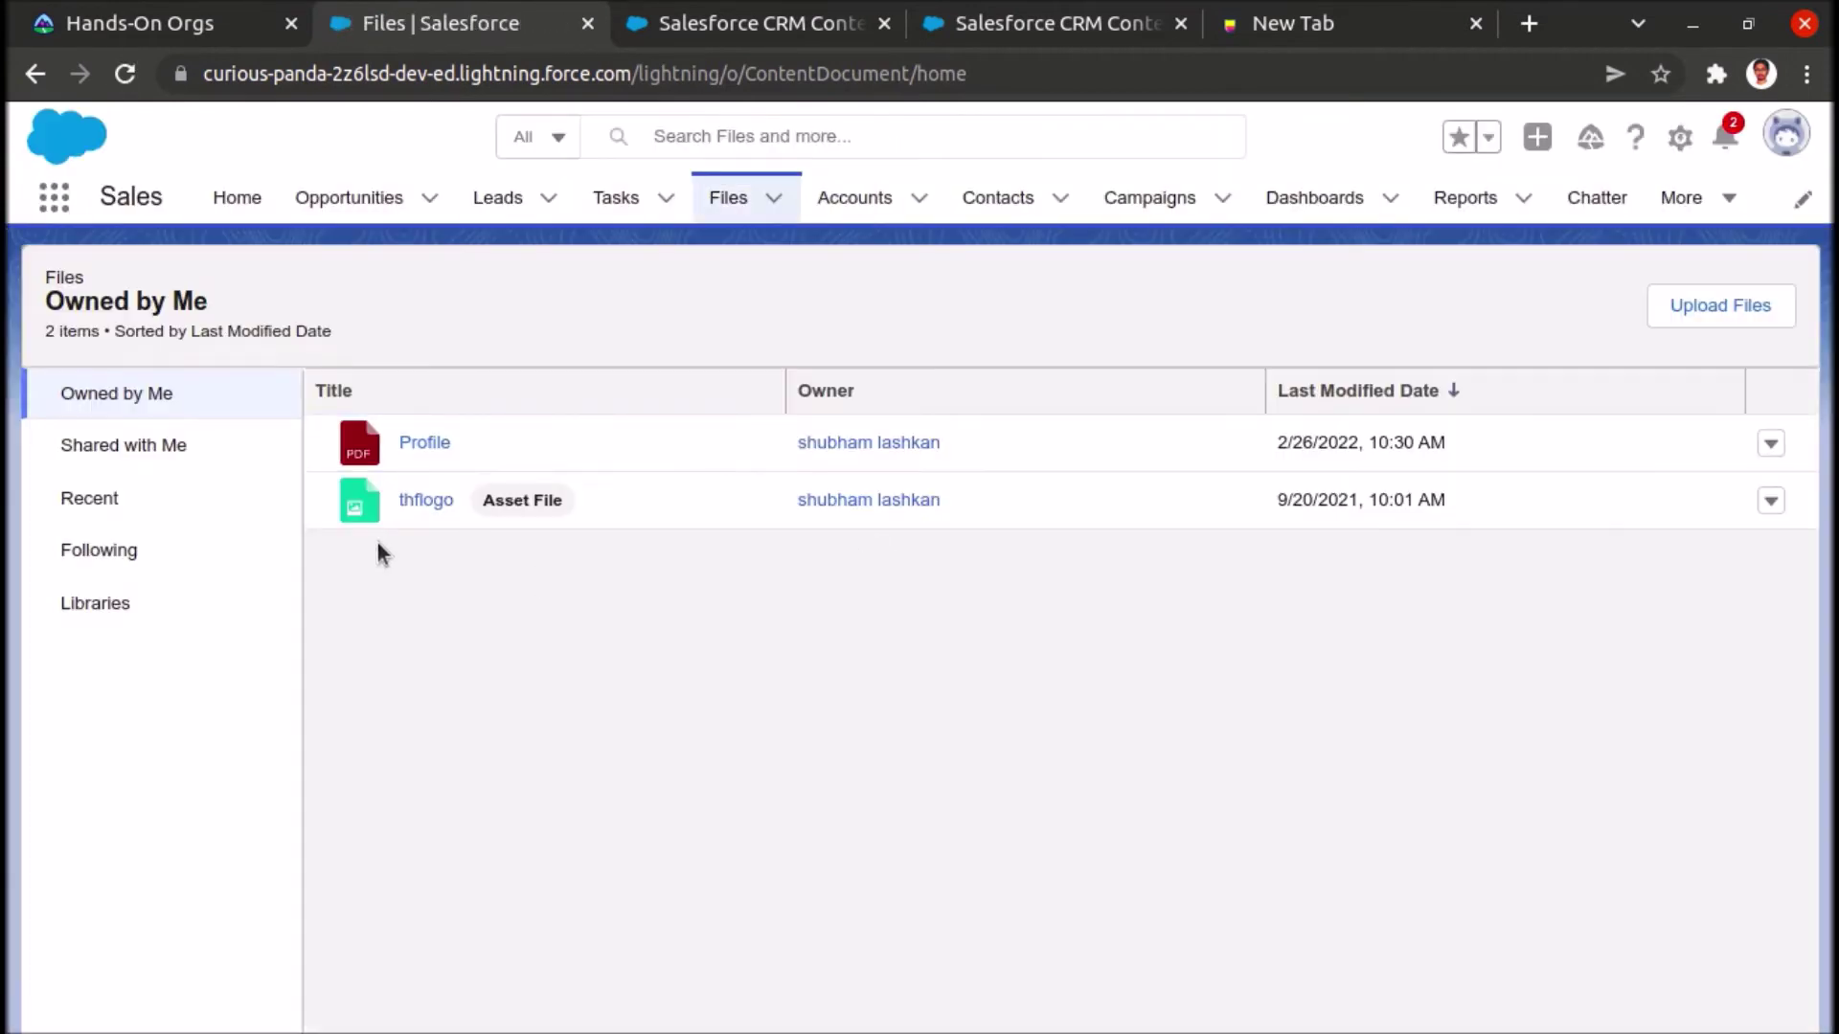
click(98, 604)
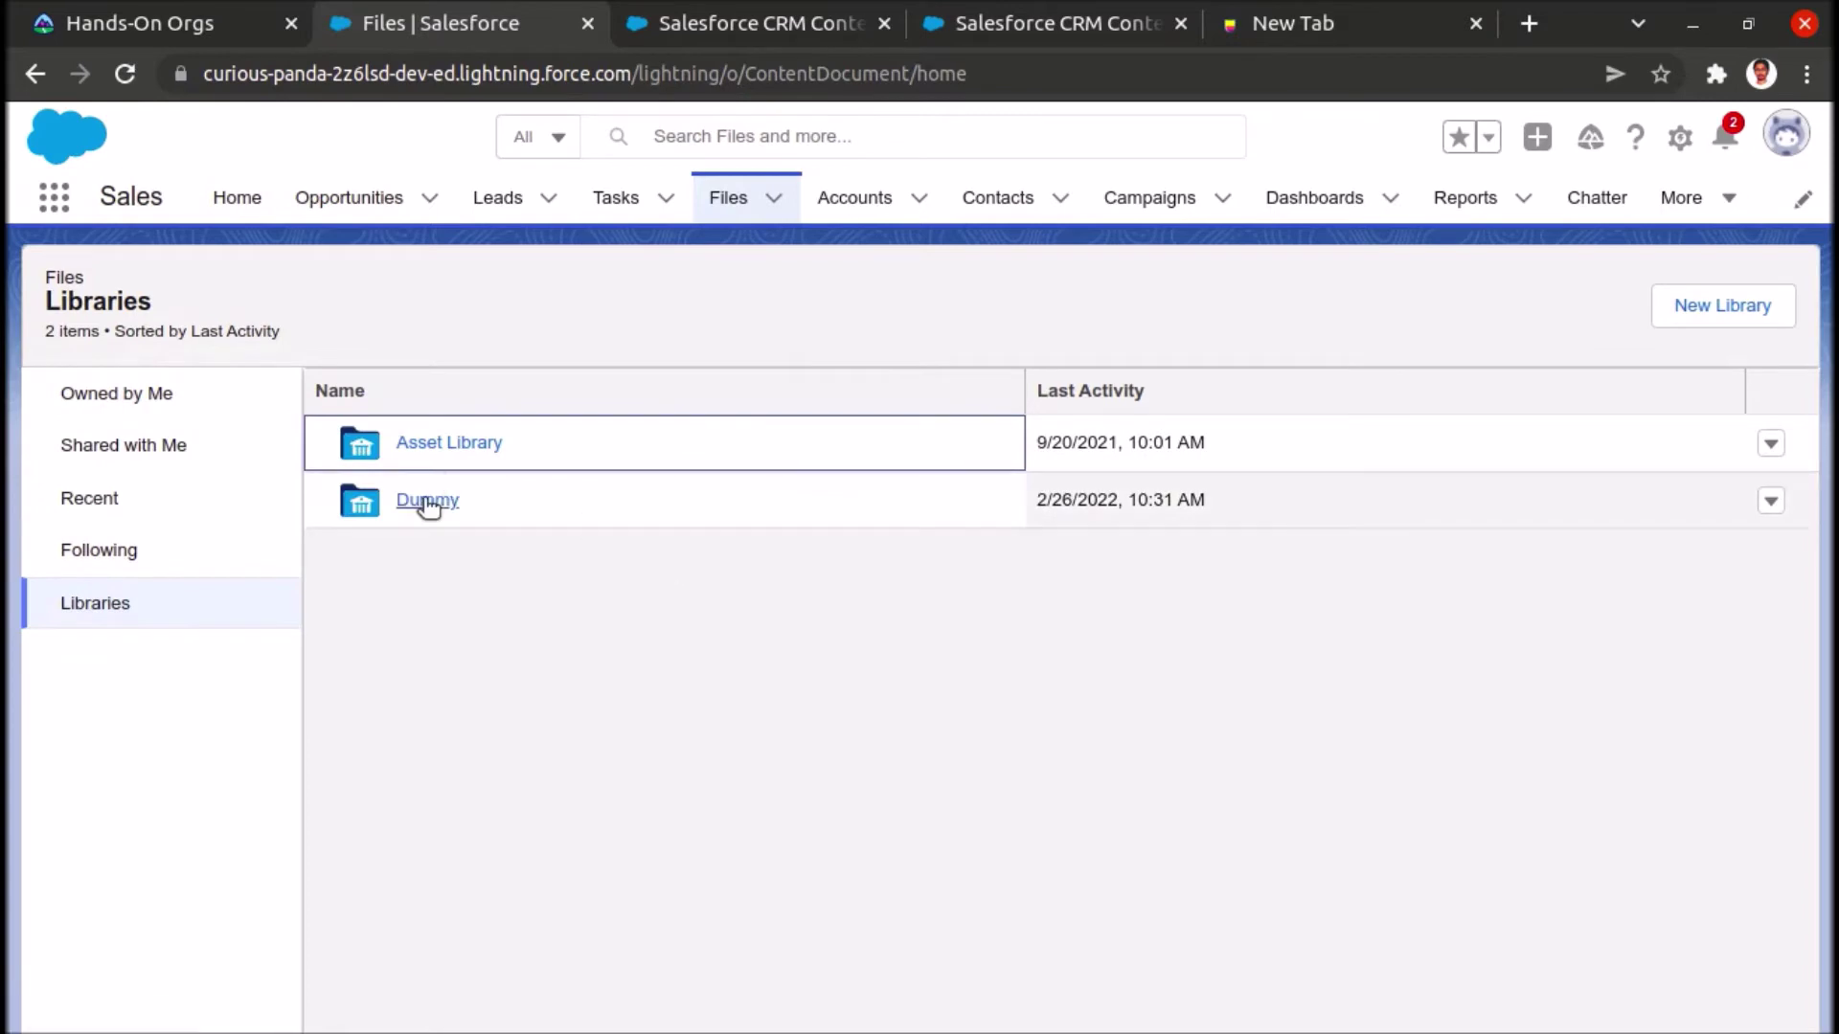
click(426, 502)
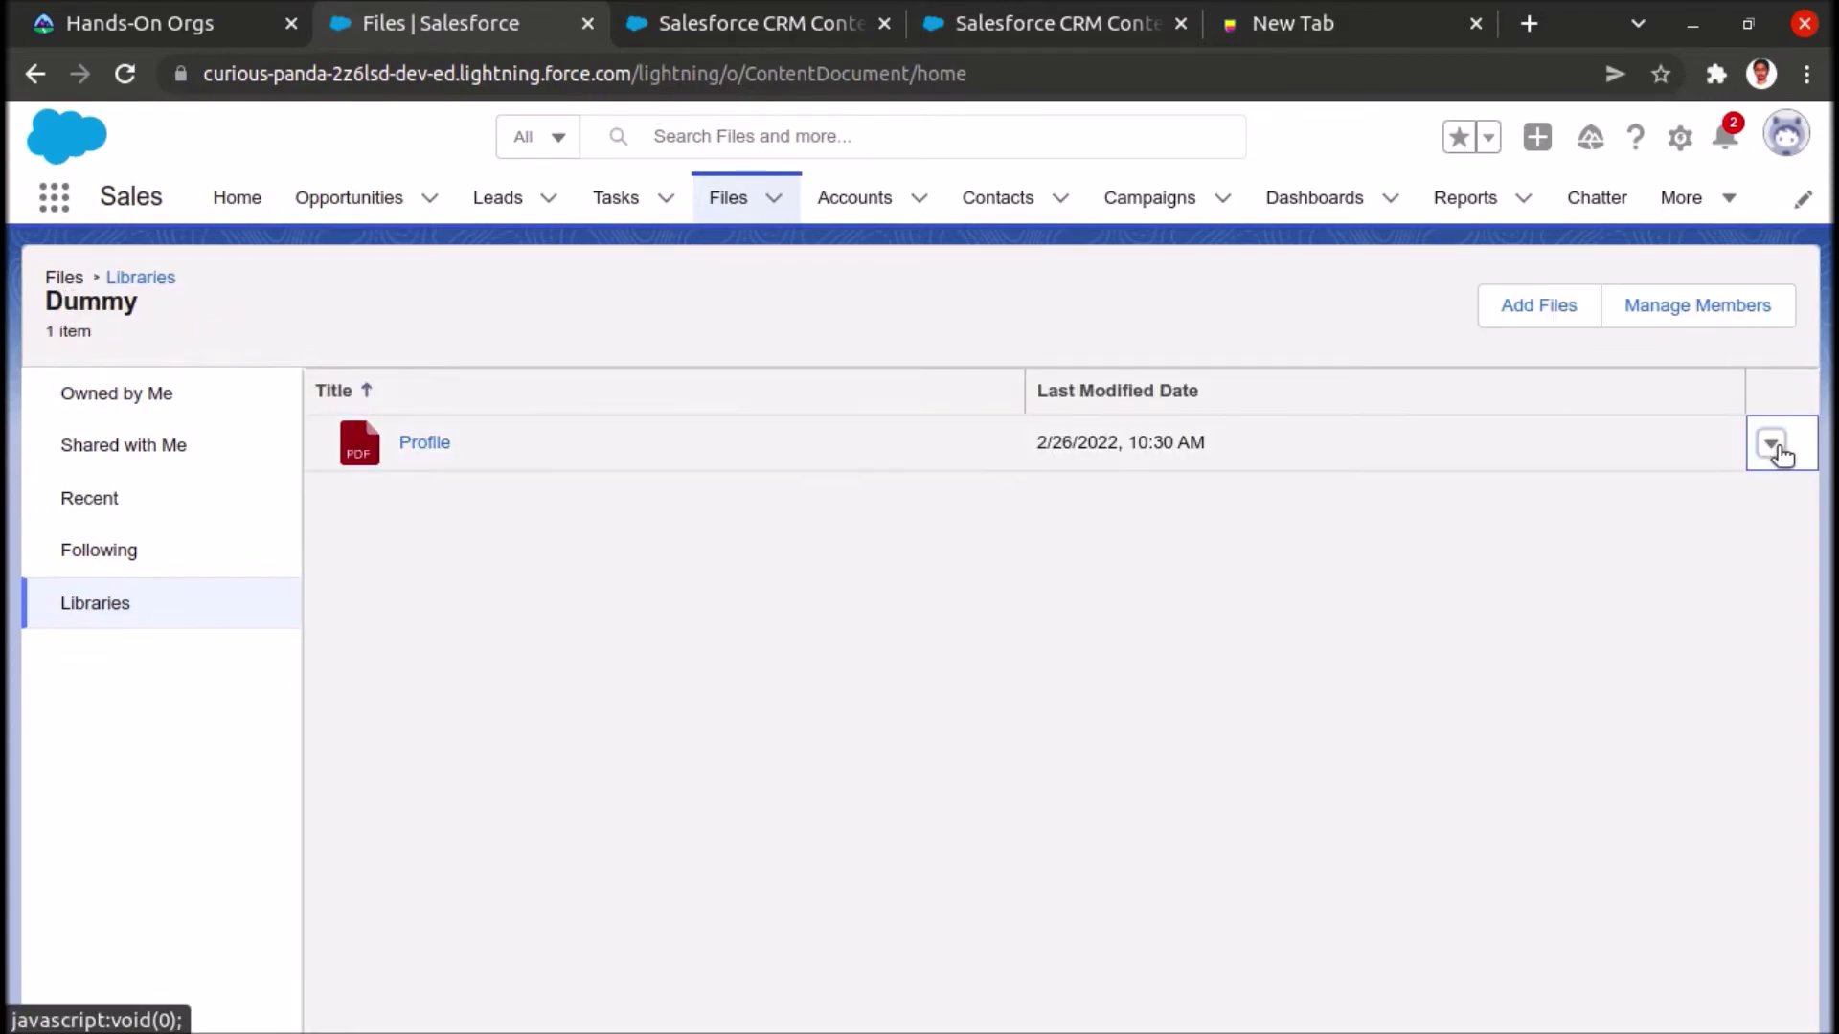
click(1772, 448)
Create an unrestricted public link for Profile and select the link
click(1647, 599)
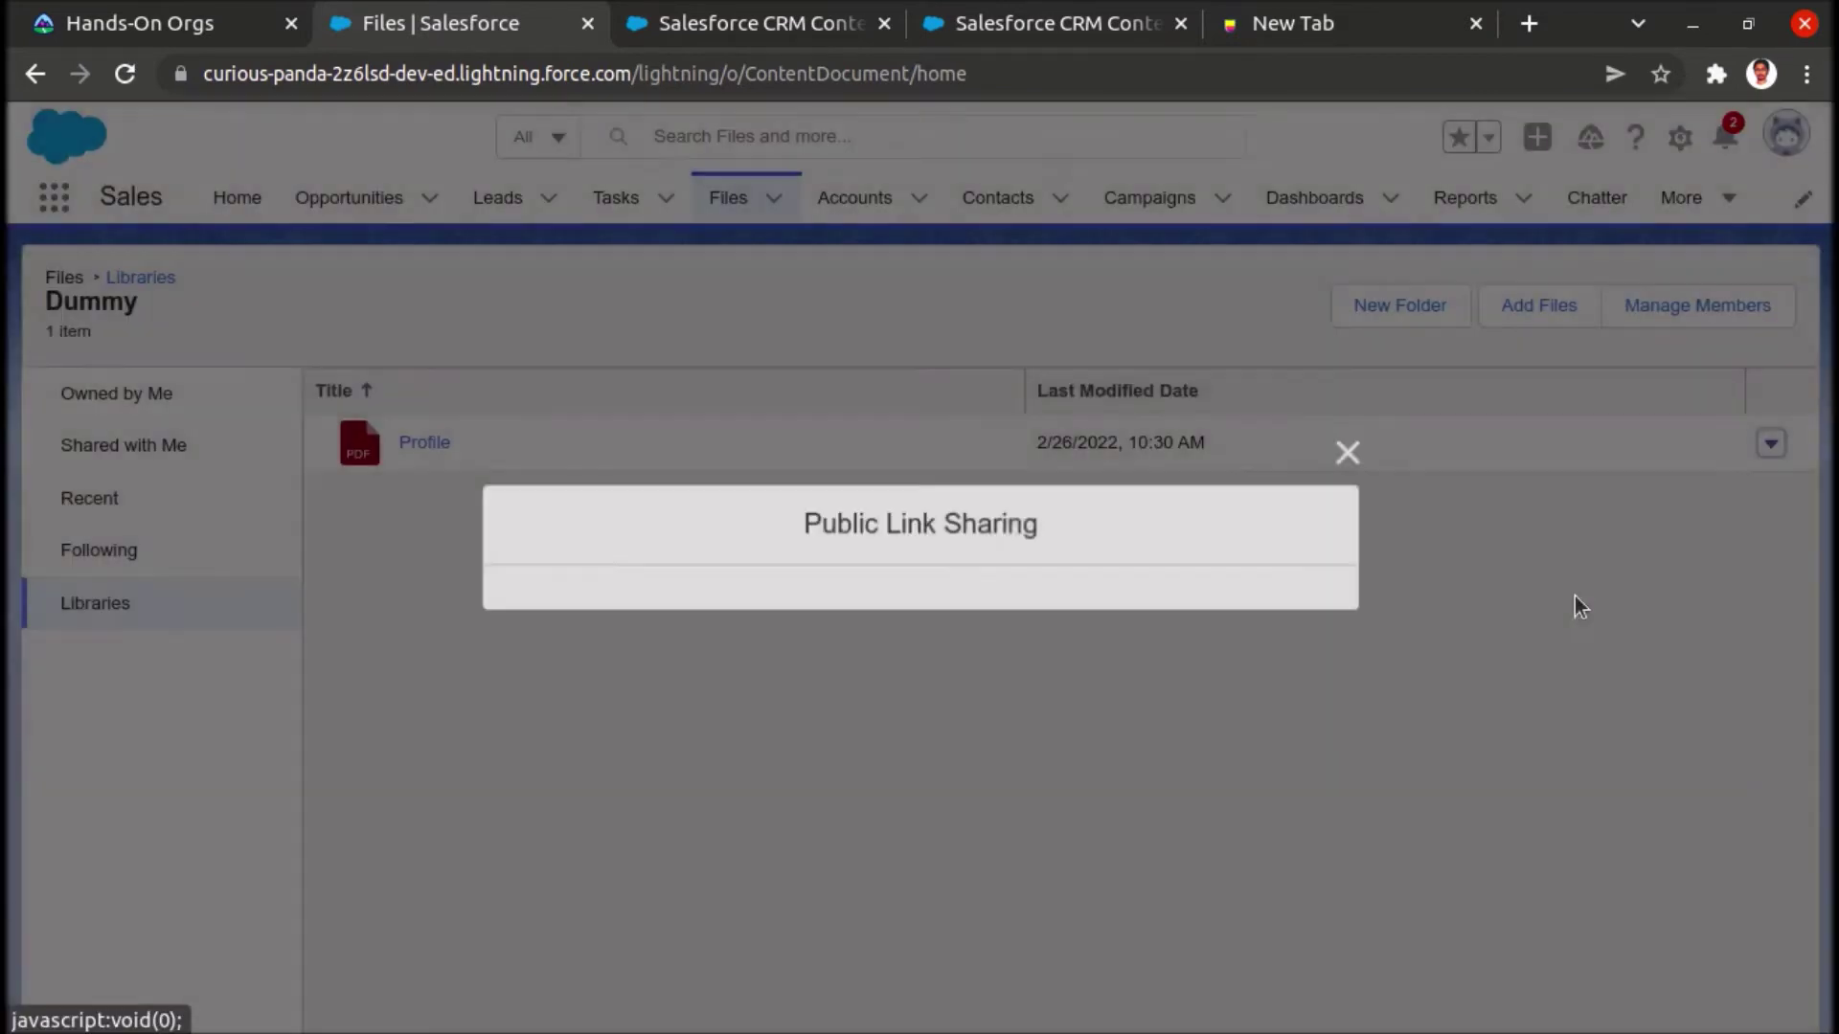
click(1218, 575)
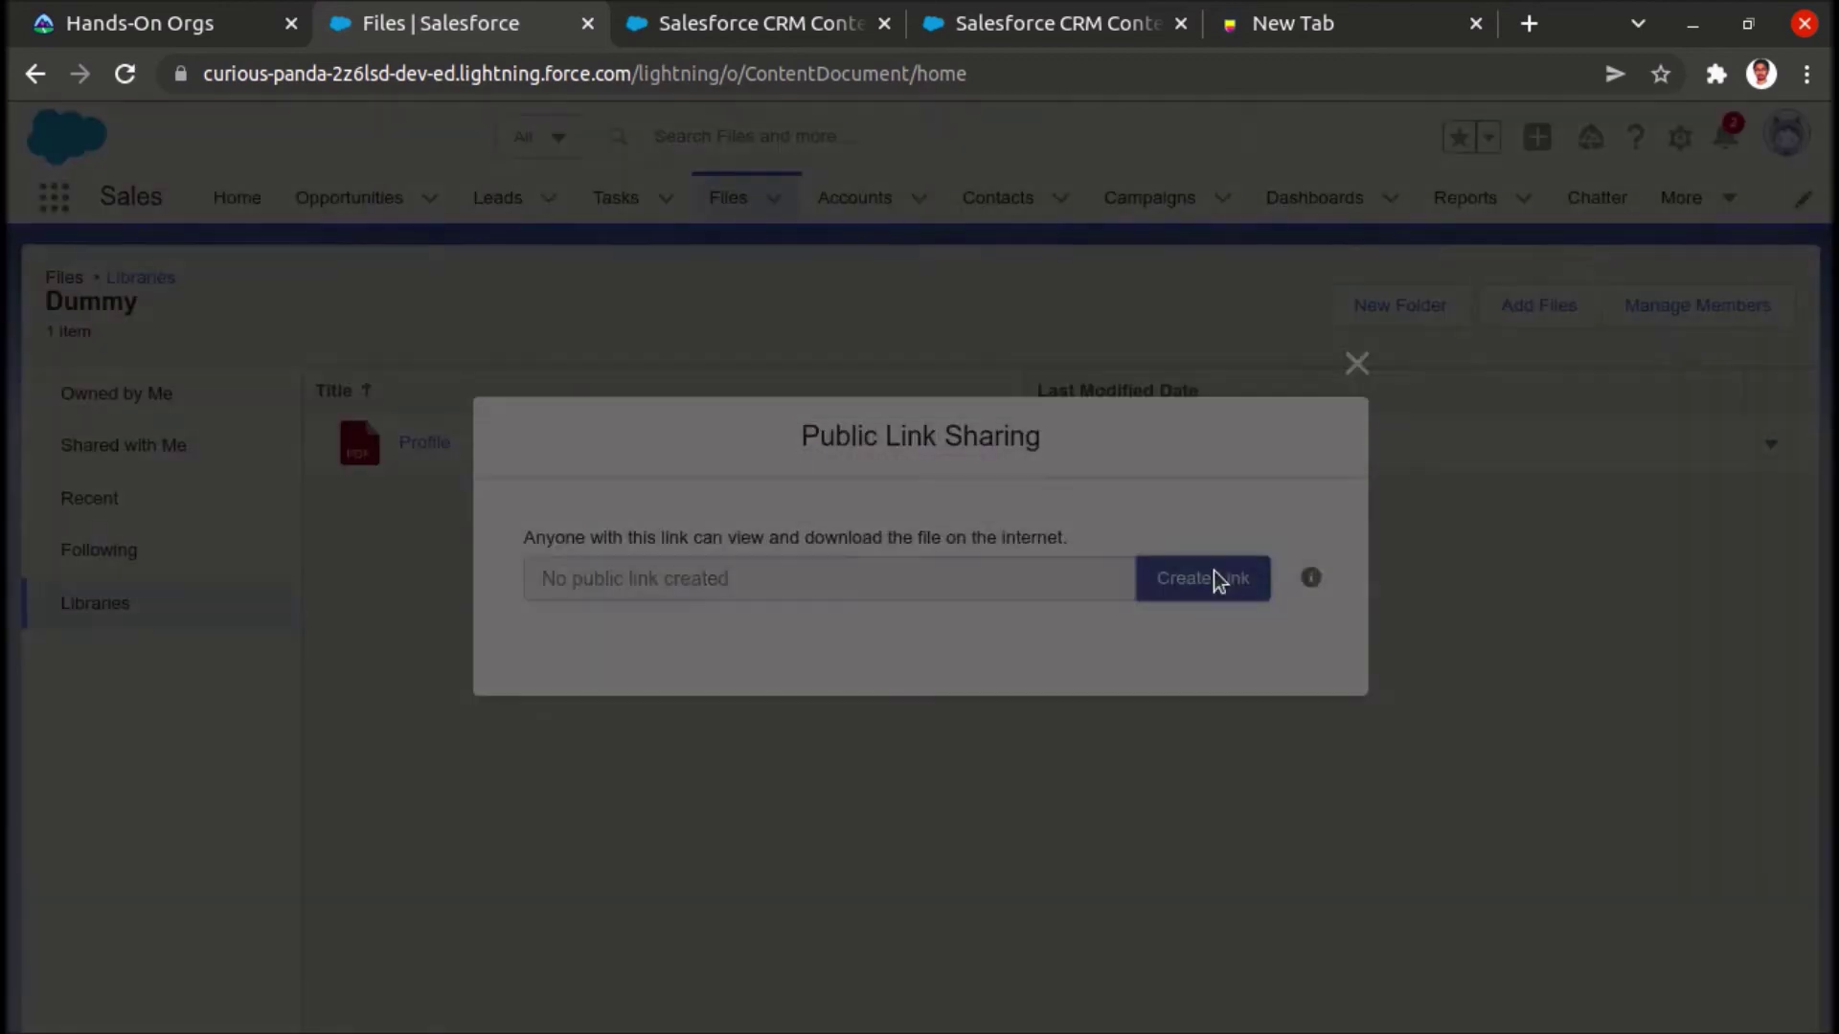
click(1297, 632)
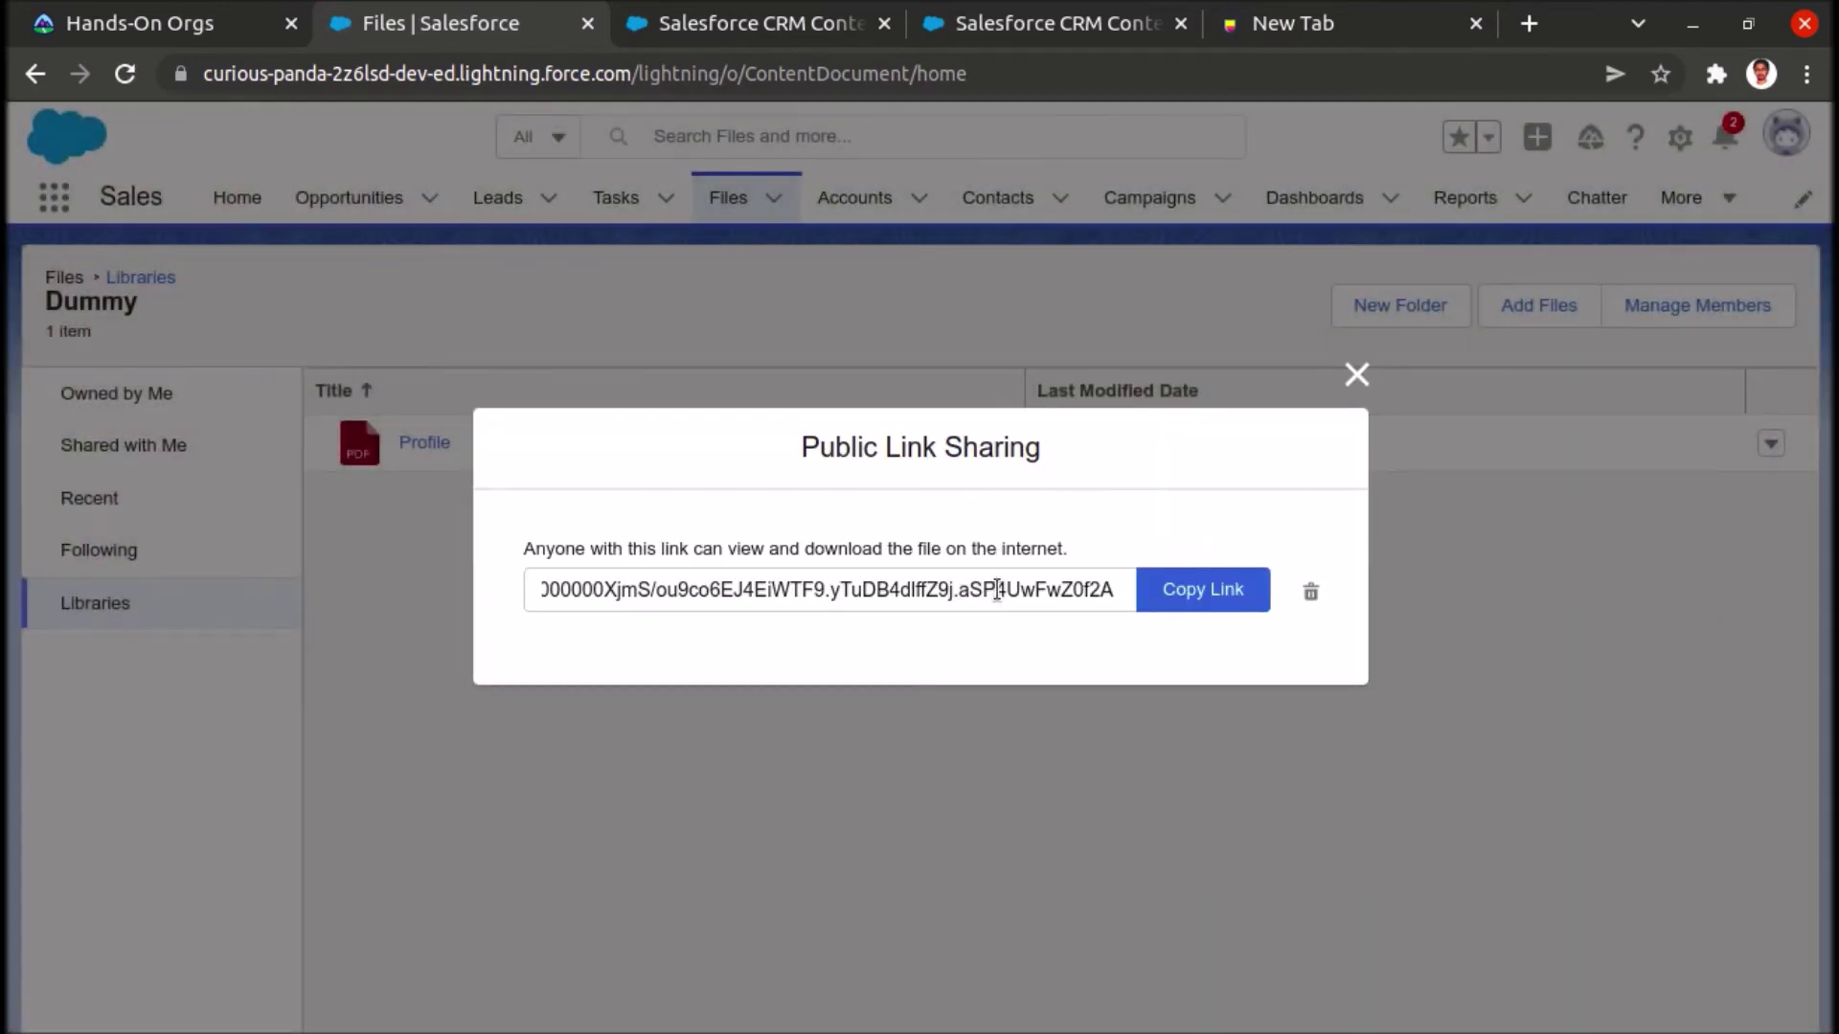
click(996, 589)
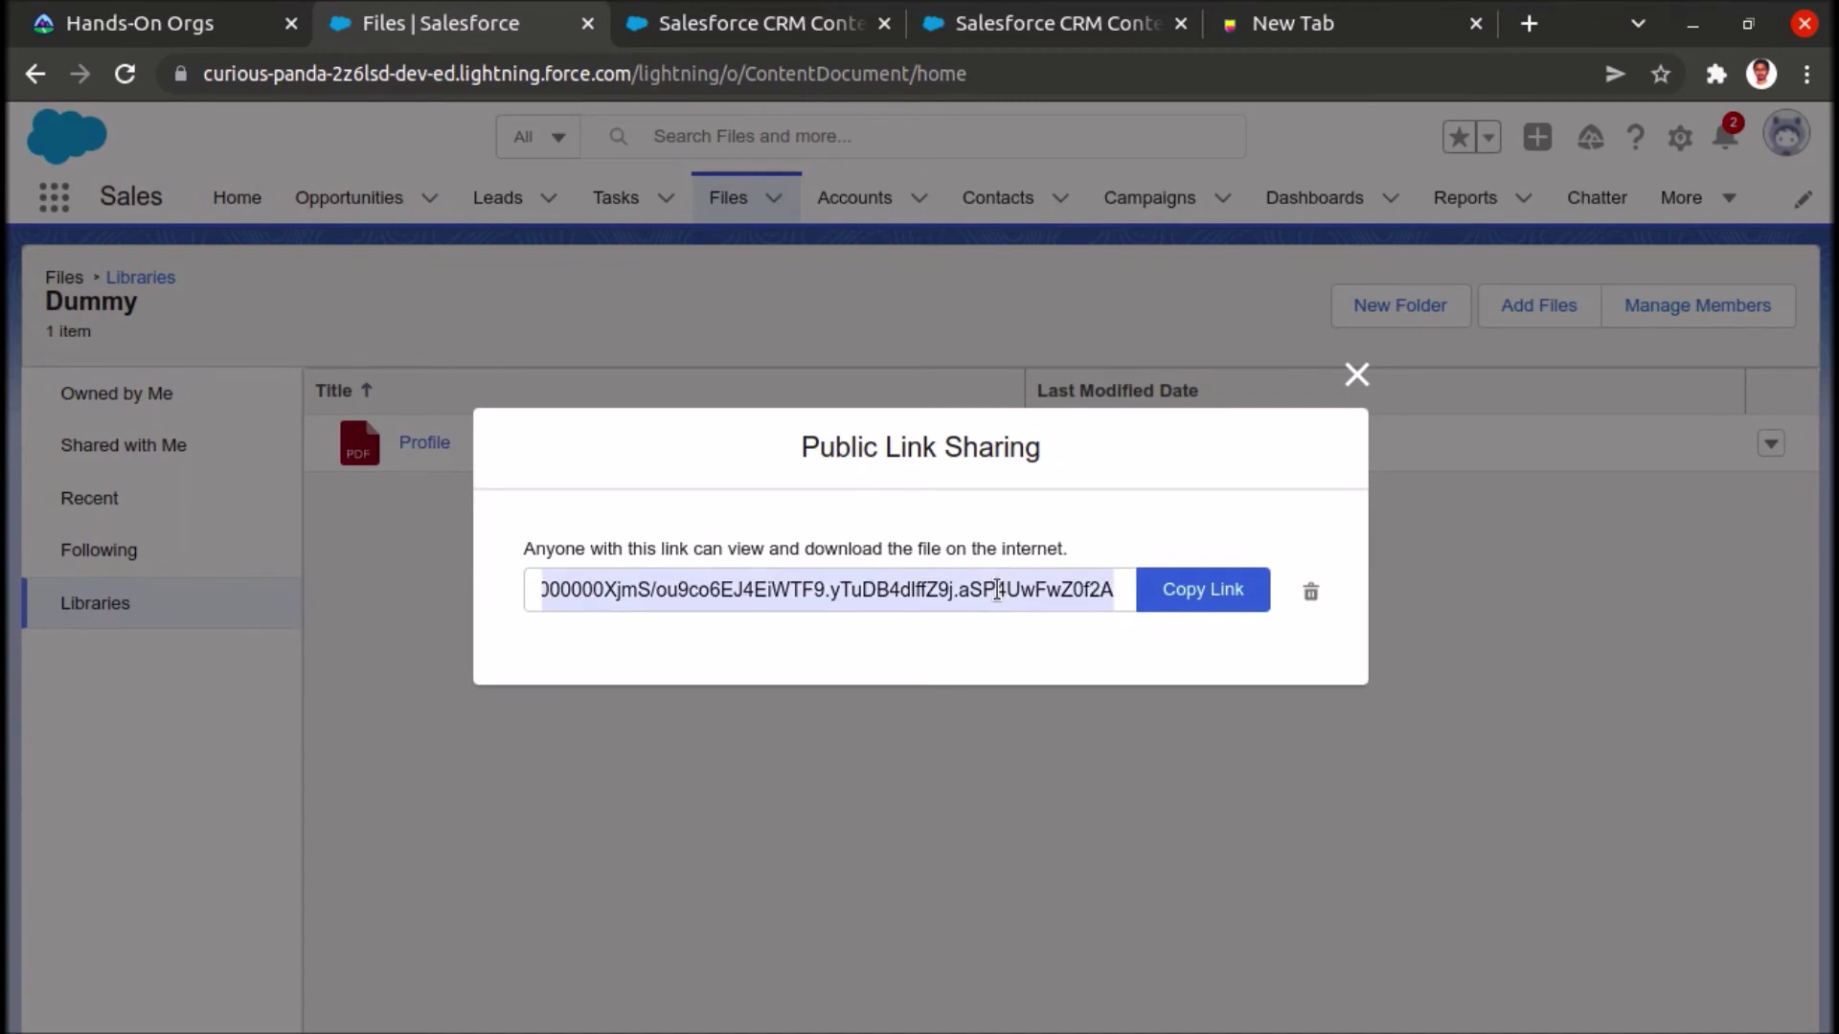
Load the copied Profile public link in a new incognito window
key(ctrl+shift+n)
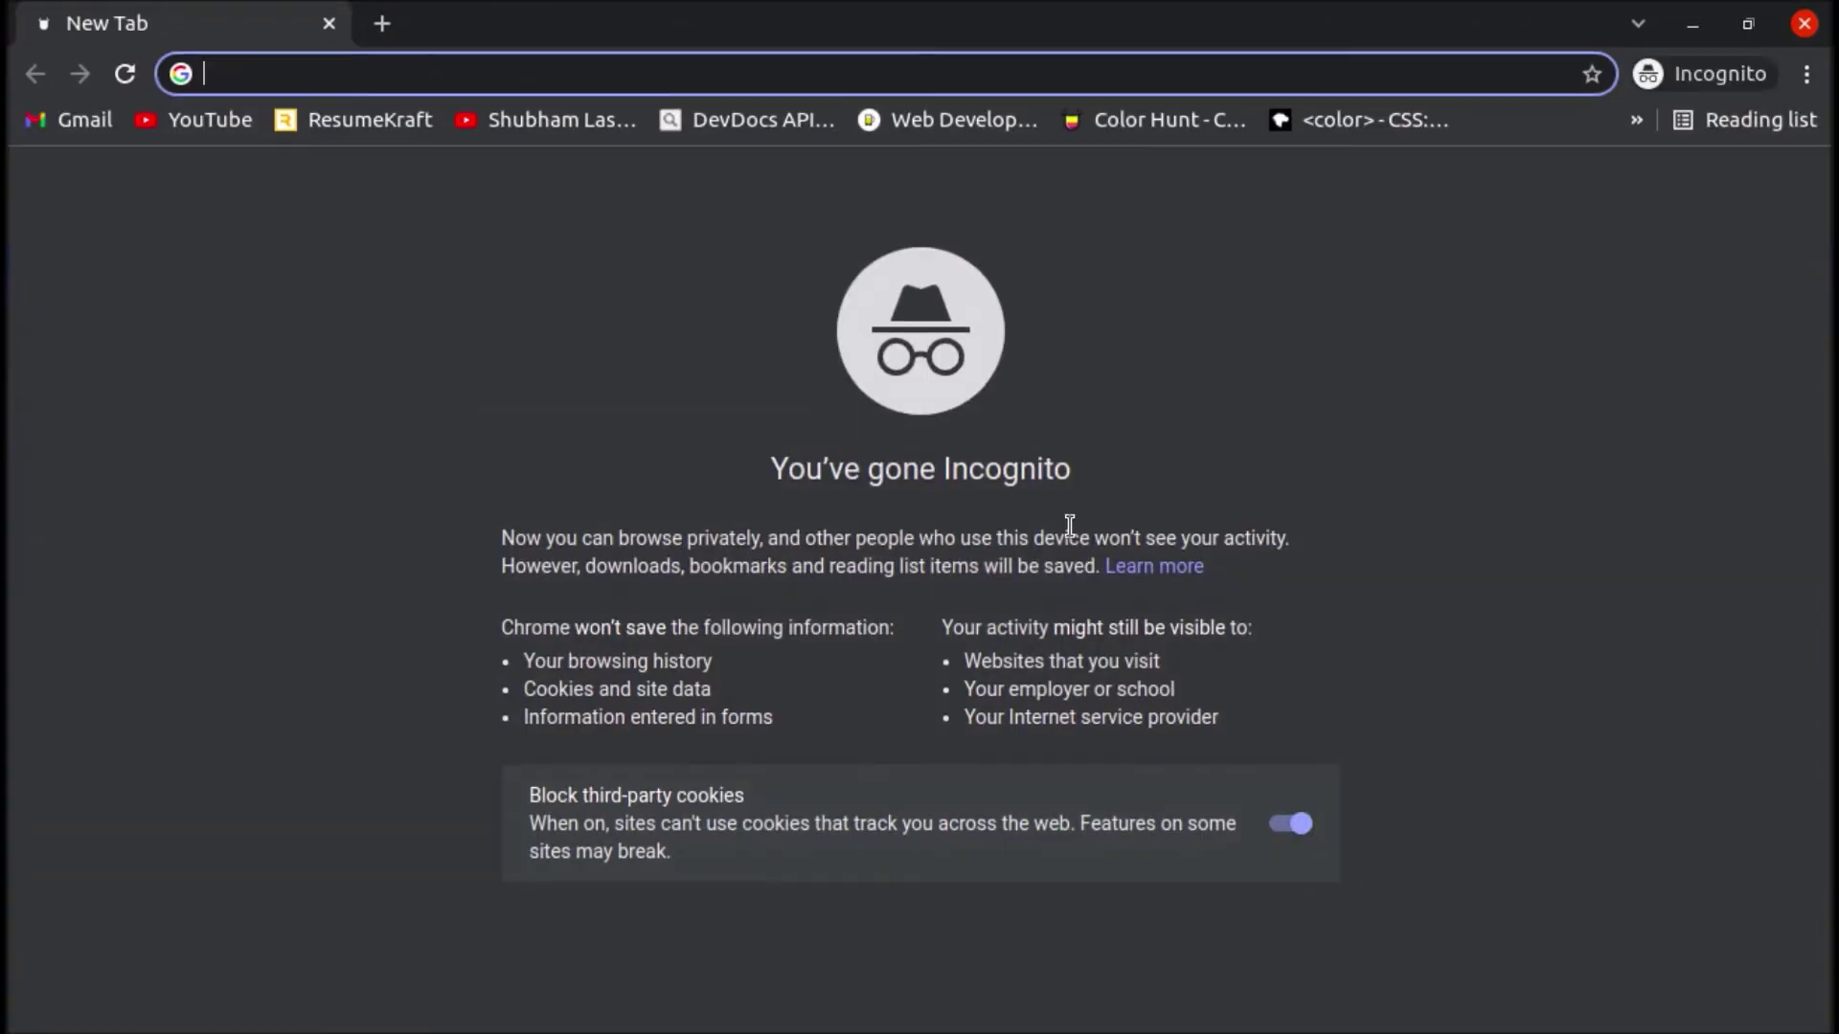
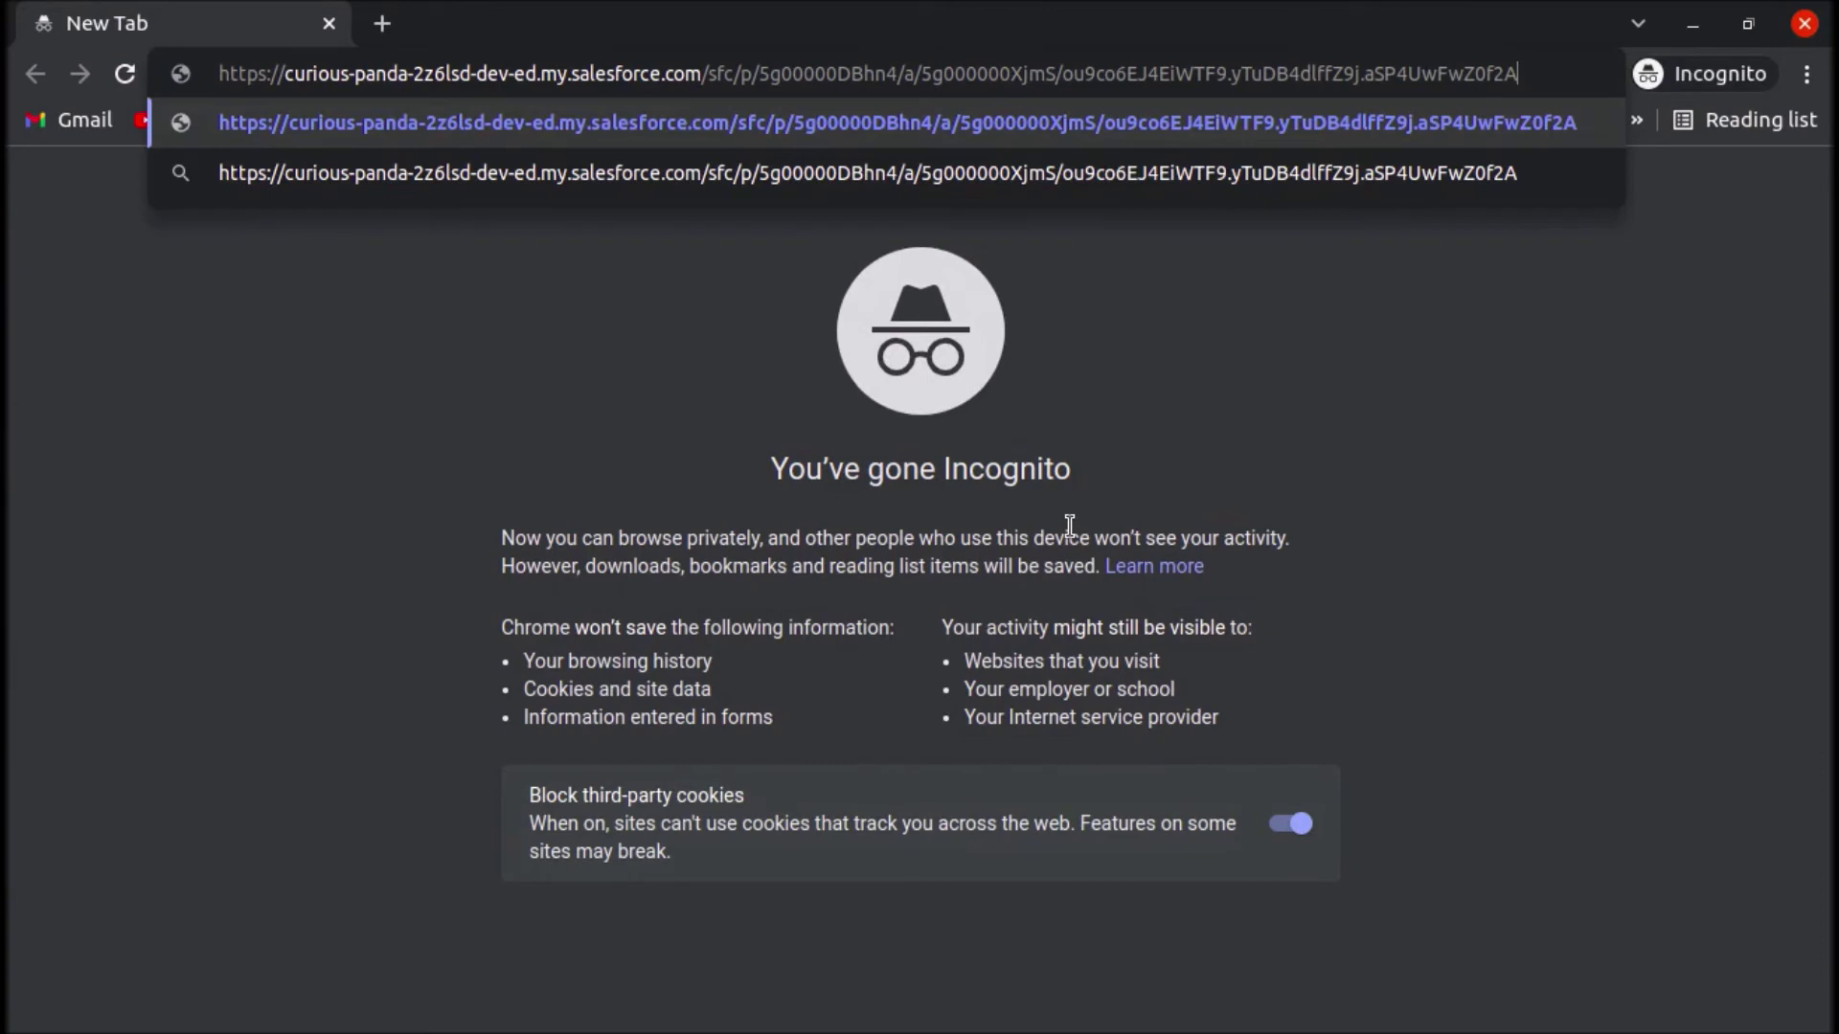
key(Return)
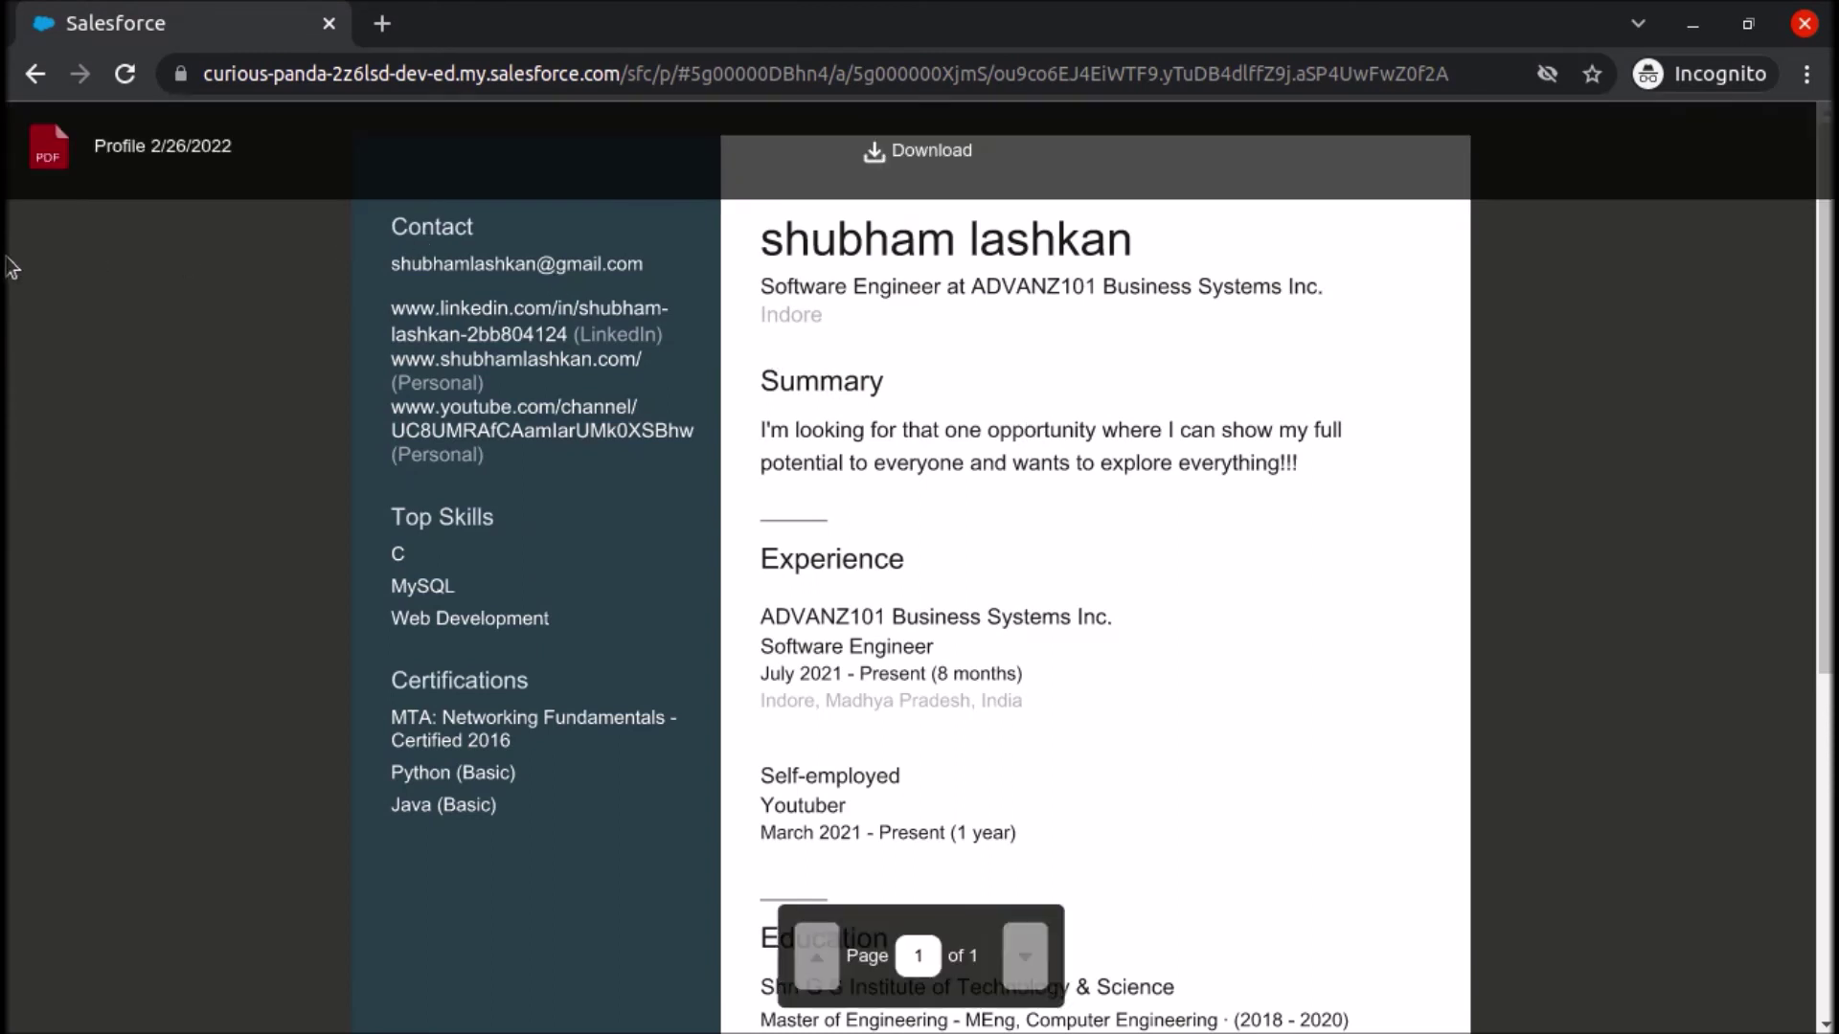
Switch back to the Salesforce Files window
key(alt+Tab)
click(130, 372)
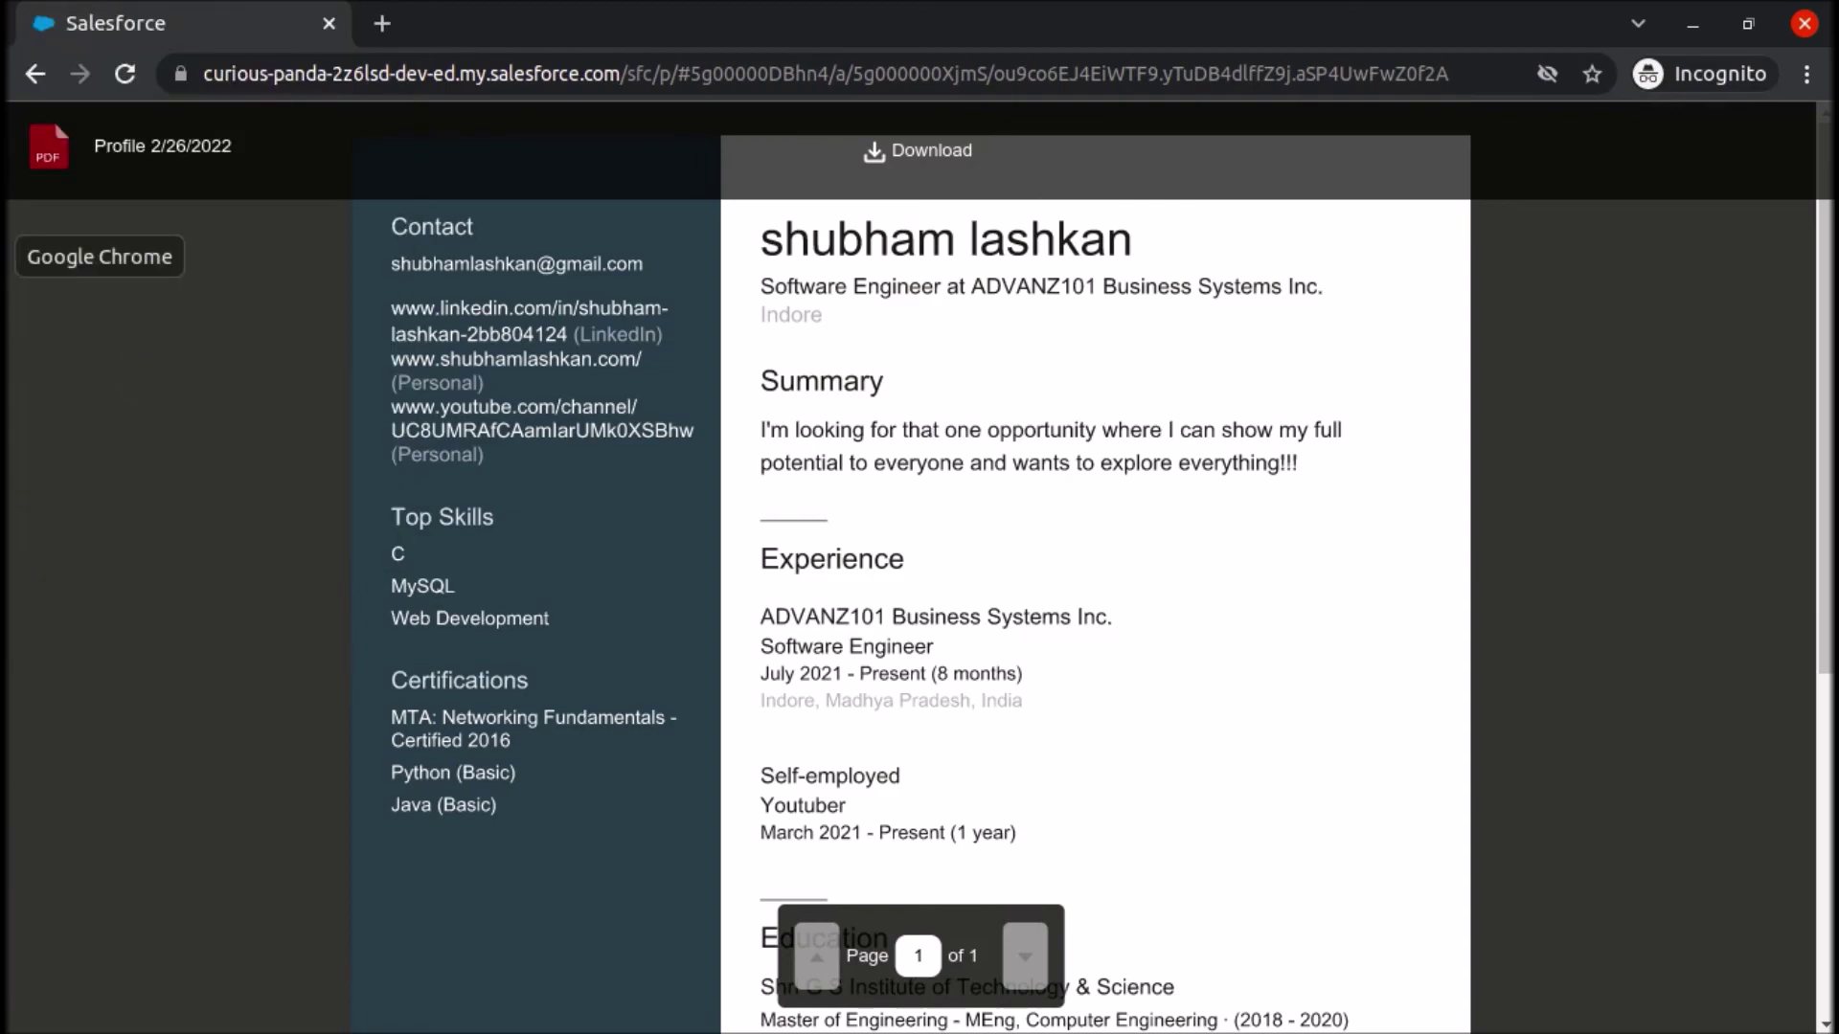
click(83, 192)
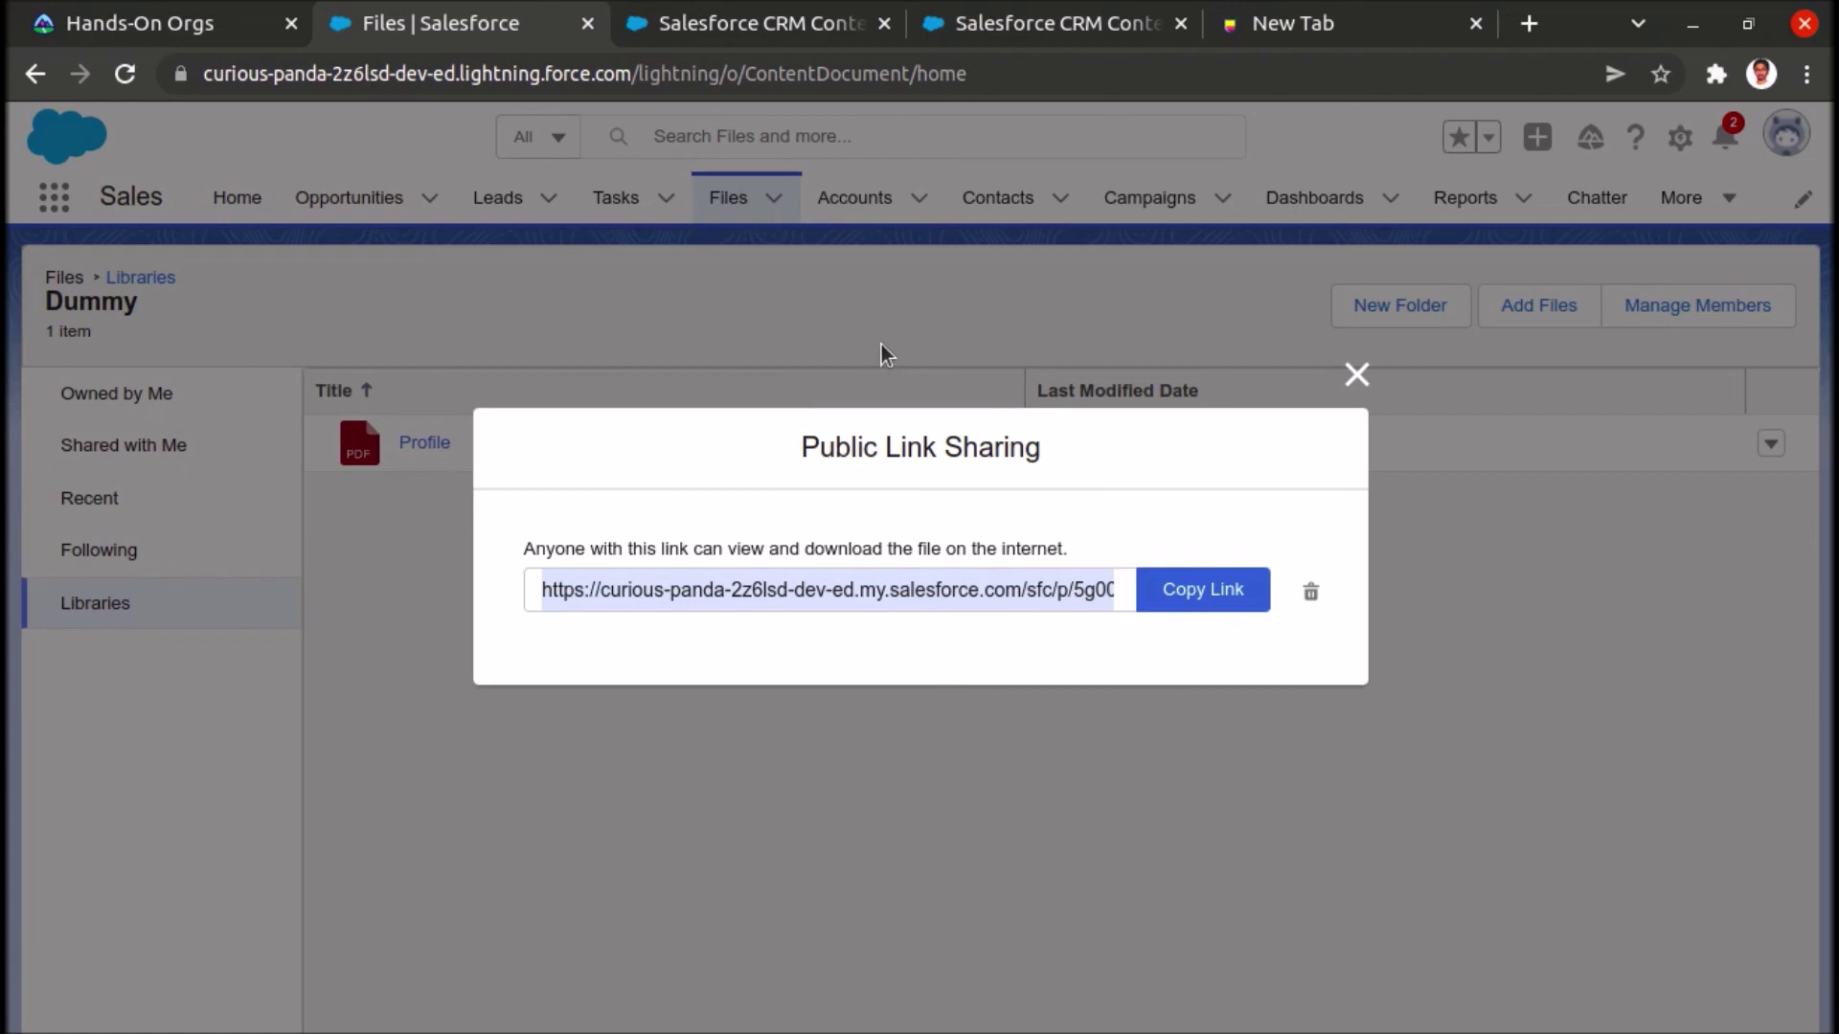
drag(802, 450, 1037, 454)
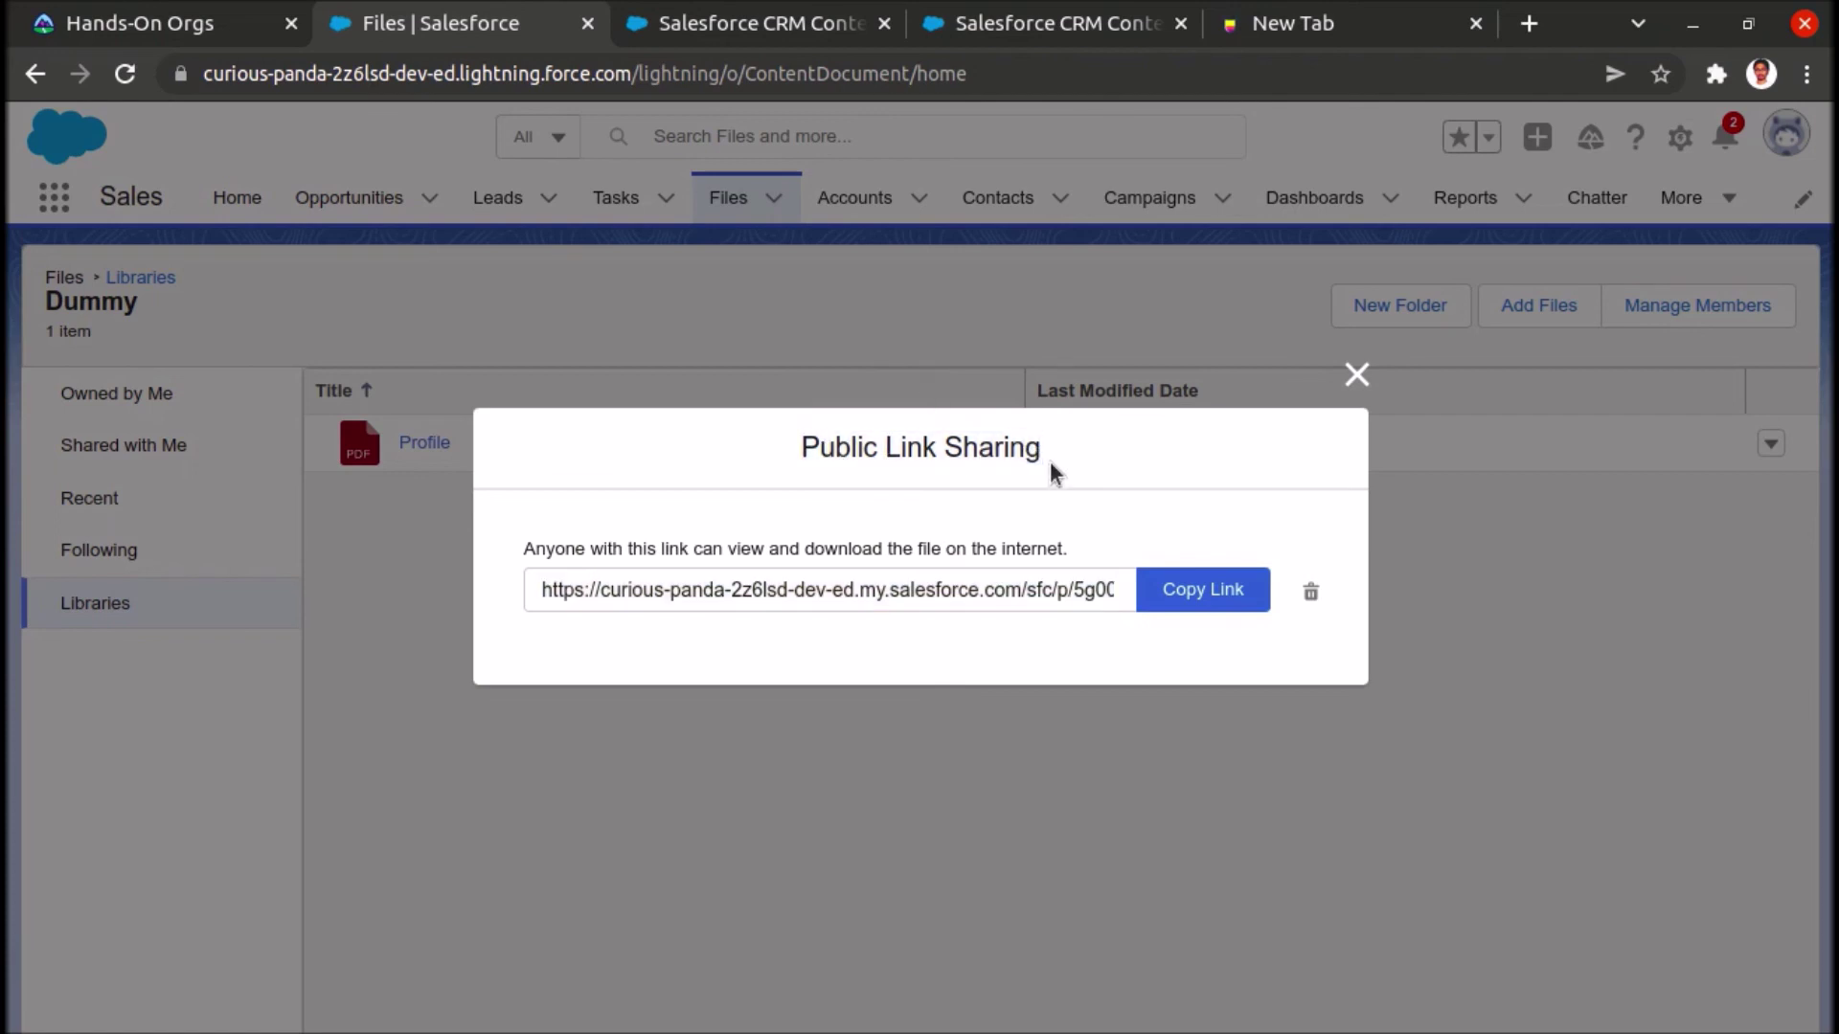
drag(1038, 457, 789, 448)
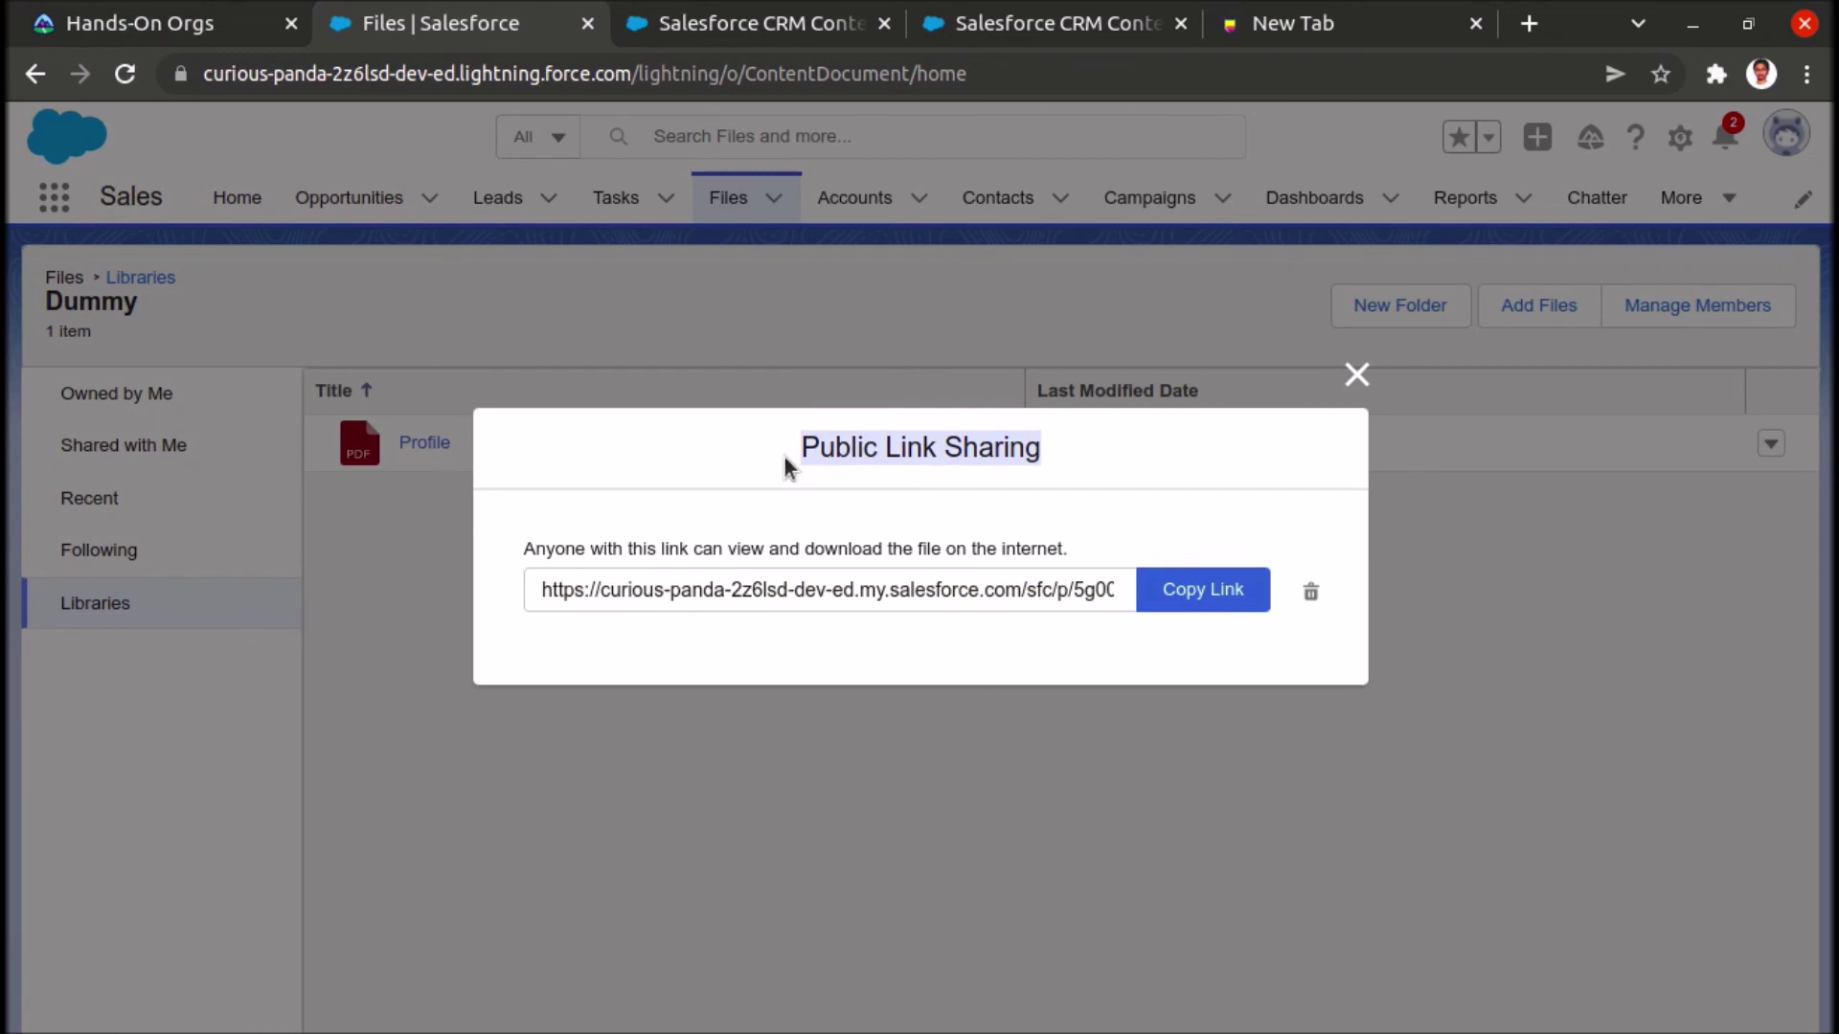
click(782, 456)
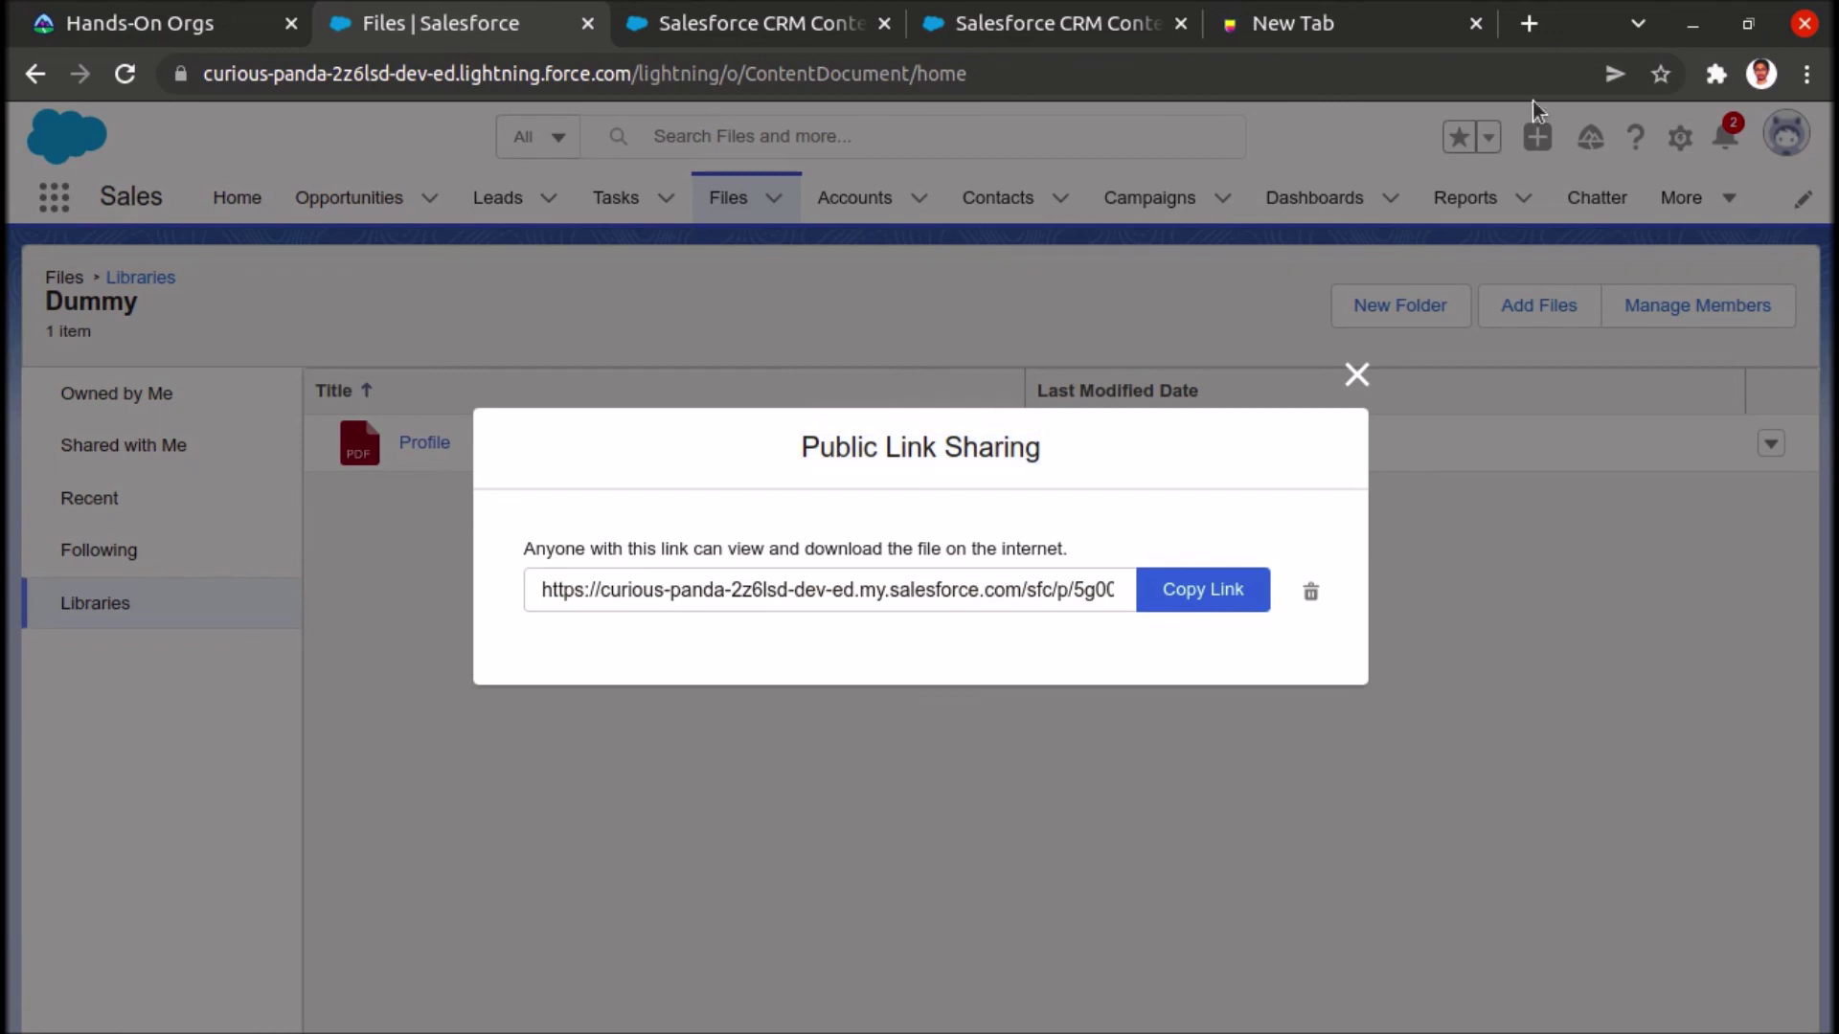